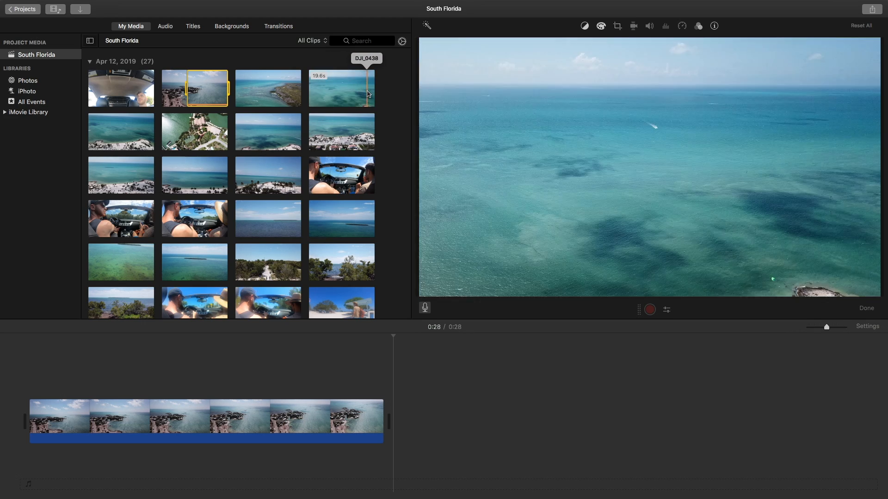
Step: Add the DJI_0438 drone clip and another coastal drone clip to the end of the project timeline
key(e)
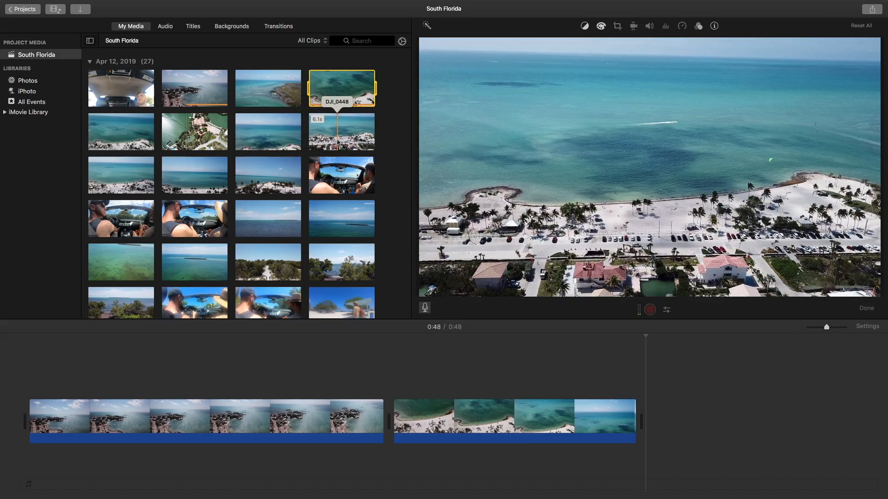
click(101, 174)
drag(101, 173, 648, 418)
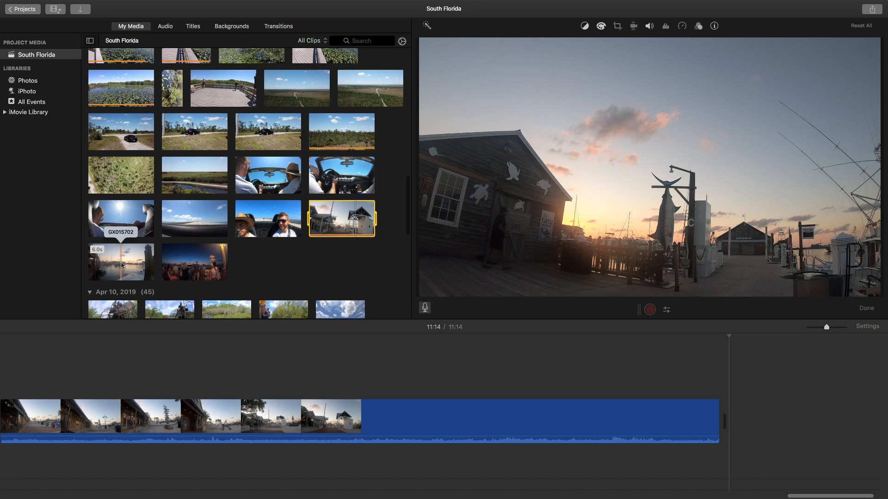
Step: Append the harbor sunset clip GX015702 and a shortened selection of the evening bar clip GX015703 to the timeline
key(e)
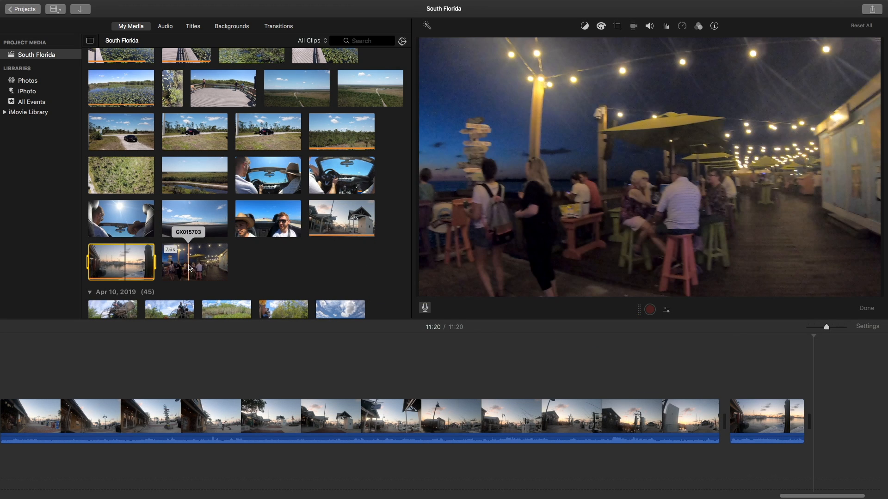
click(224, 266)
drag(227, 266, 212, 266)
key(e)
scroll(127, 258, down, 5)
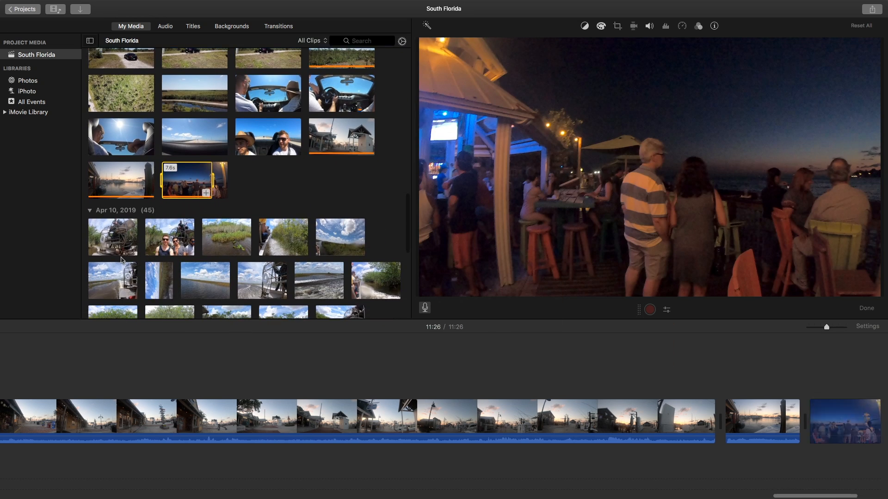
scroll(127, 258, up, 3)
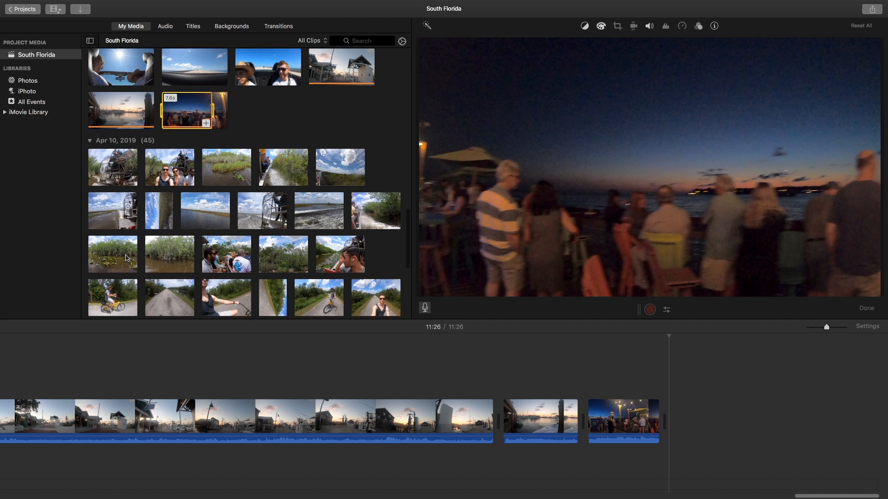
key(Escape)
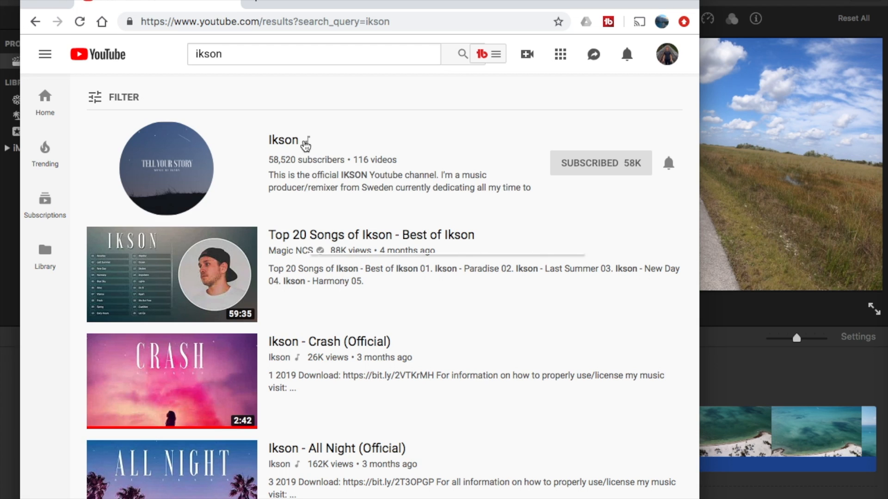
Step: Open the Ikson channel on YouTube and go to the track "Do It (Official)"
click(305, 145)
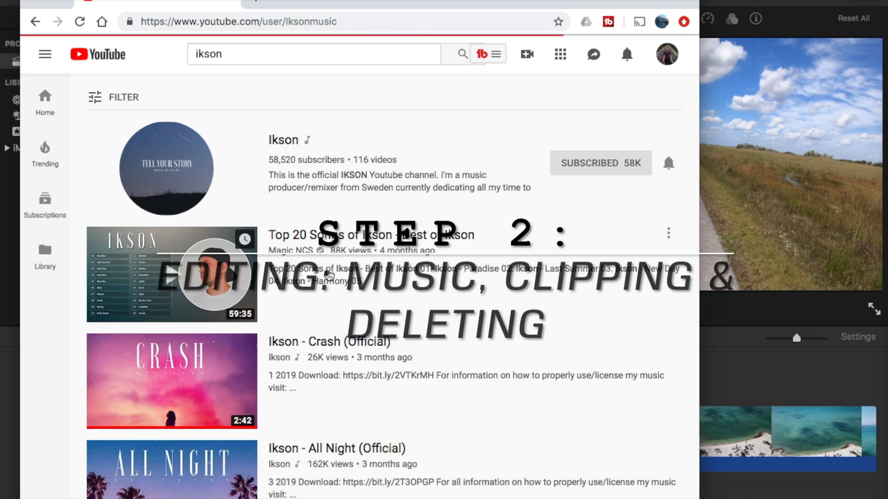
scroll(329, 275, down, 8)
scroll(312, 283, down, 8)
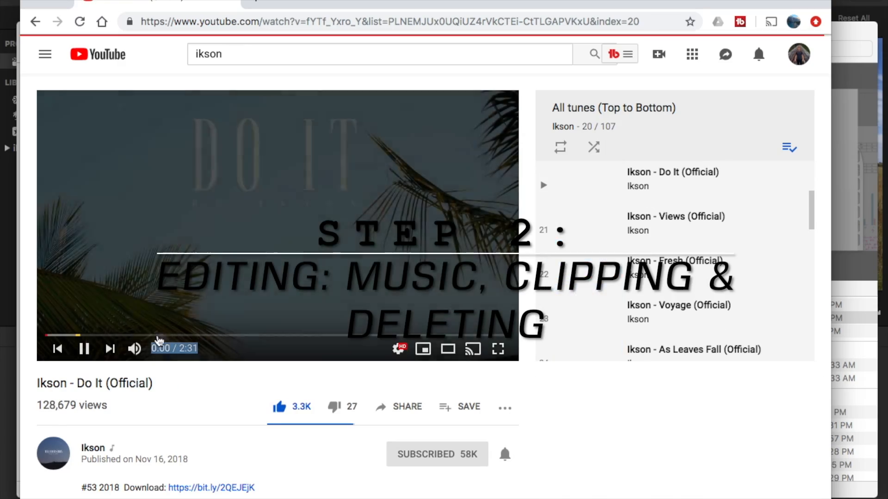
double_click(52, 383)
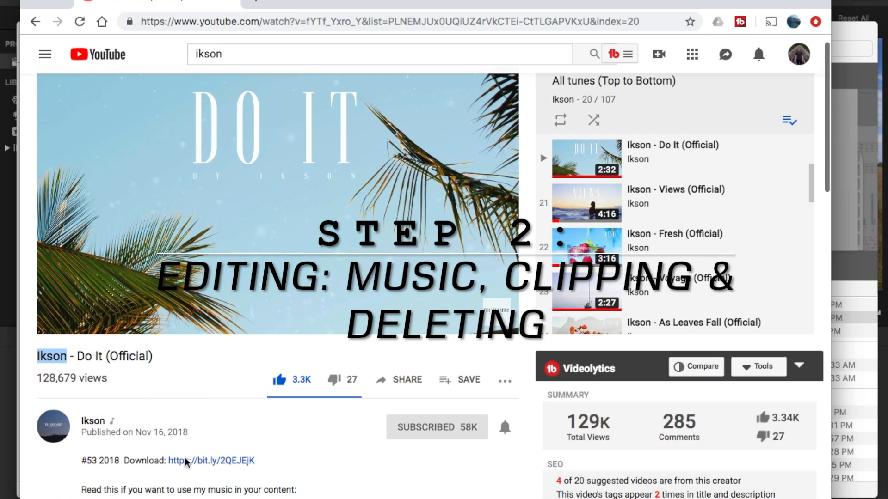
Step: Download the track and place the file Ikson - Do It (1).wav in the iMovie timeline as background music
click(192, 462)
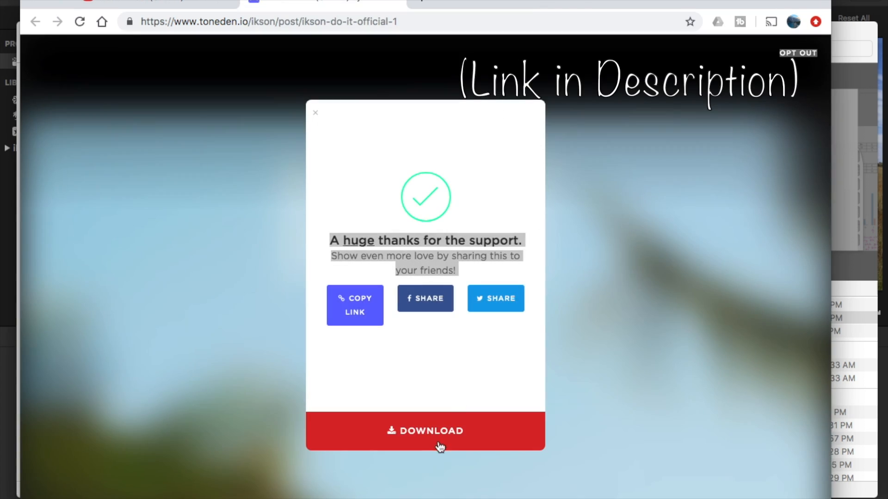
click(440, 447)
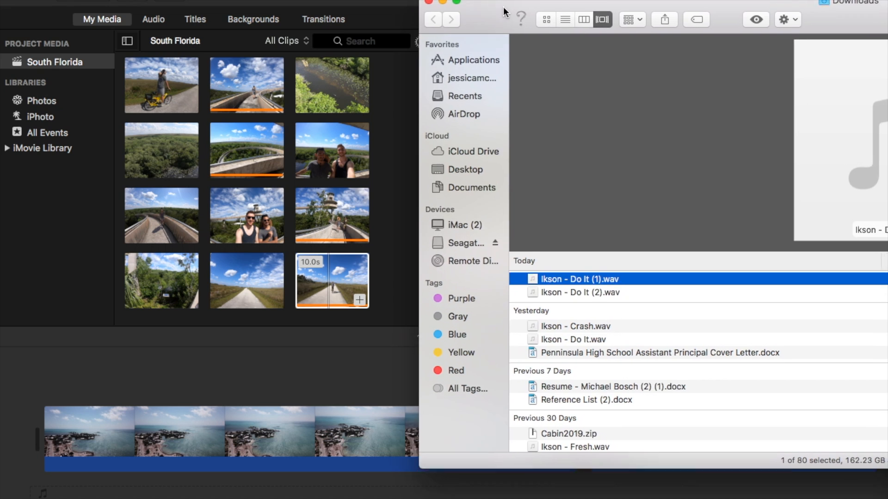
drag(109, 491, 109, 492)
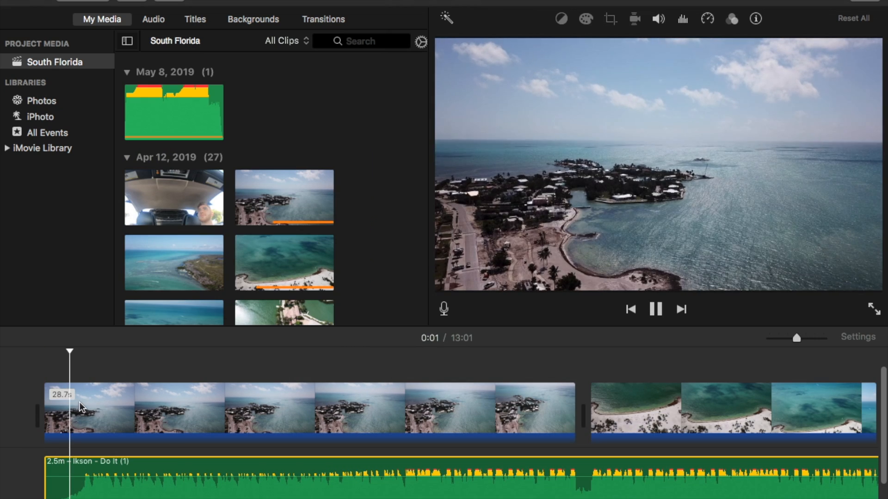
Step: Split the first drone clip about 2 seconds in, where the music beat starts
click(86, 403)
right_click(86, 403)
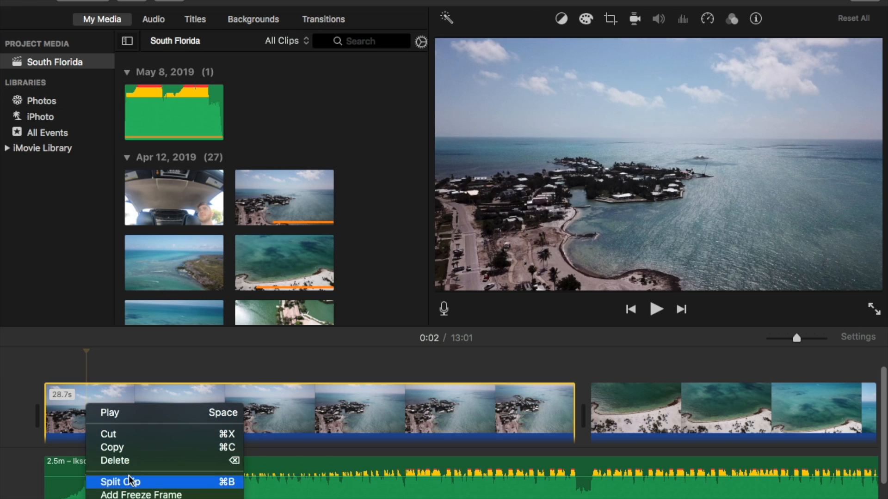
click(120, 481)
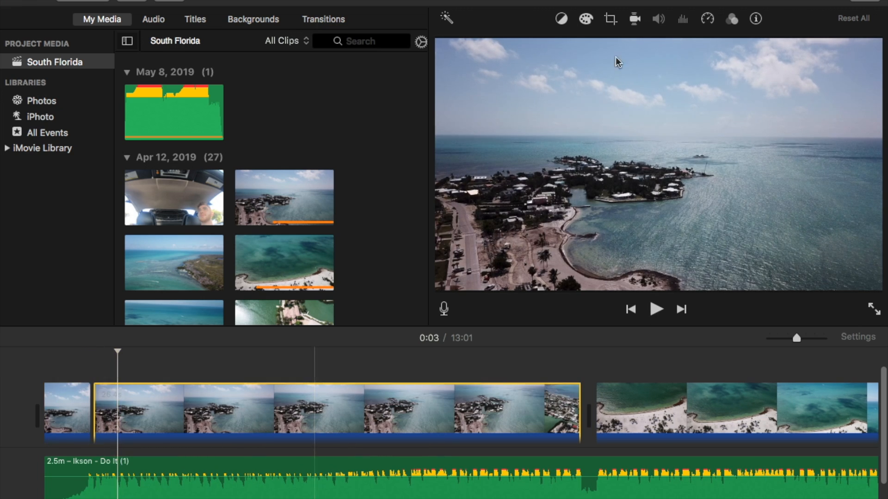
Step: Set the second part of the split drone clip to Fast at 20x, previewing its timing against the music
click(707, 18)
click(519, 44)
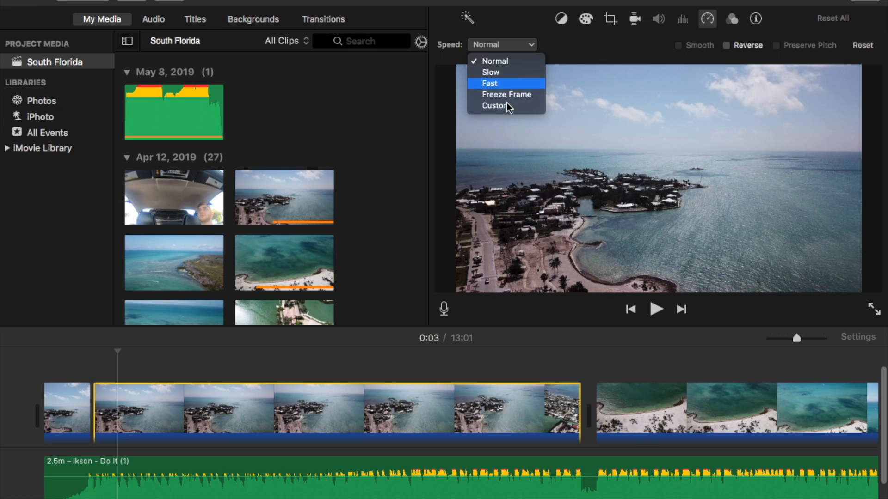
click(499, 84)
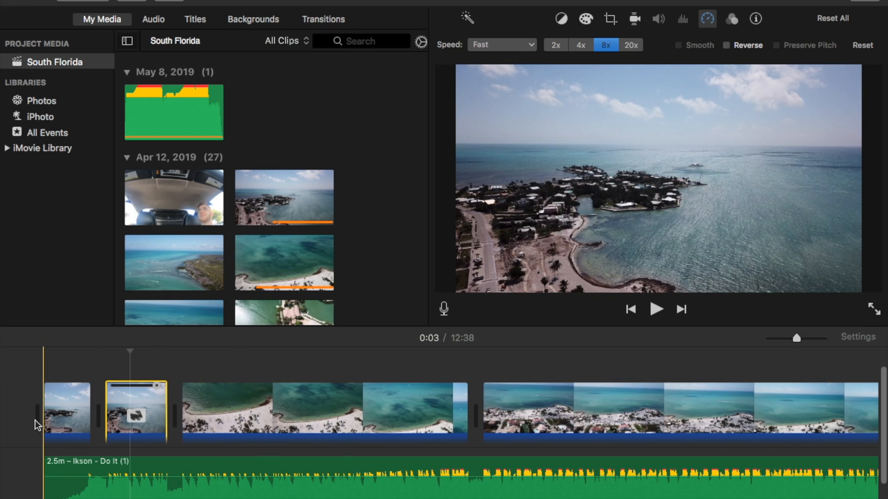
key(space)
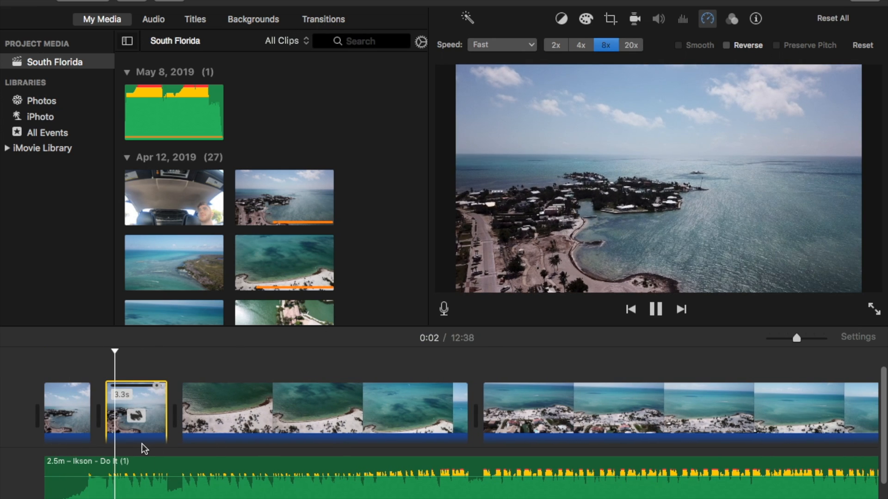
click(621, 44)
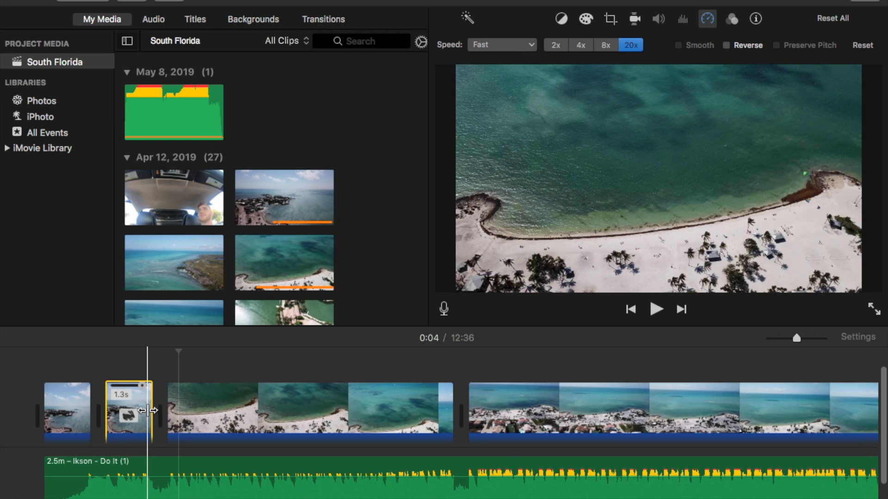
Step: Cut the 3.5-second airboat clip from further along the timeline and paste it near the start of the project
scroll(565, 415, right, 5)
scroll(565, 415, right, 10)
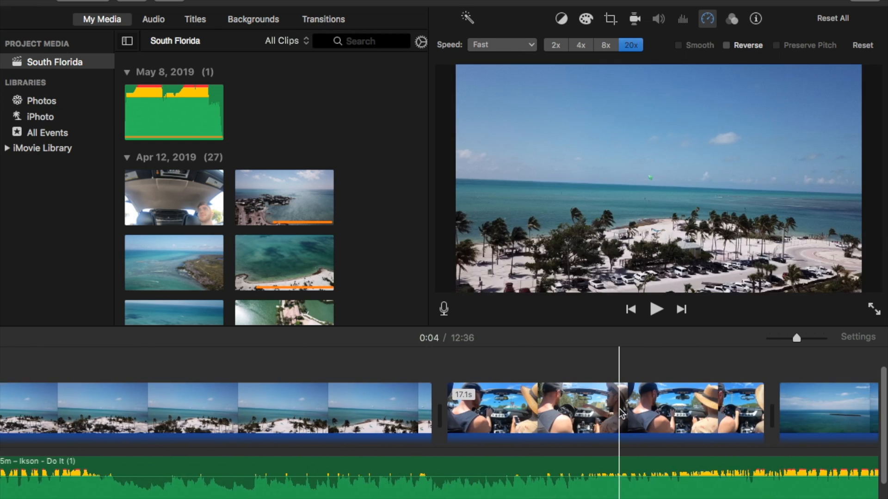
scroll(587, 413, right, 10)
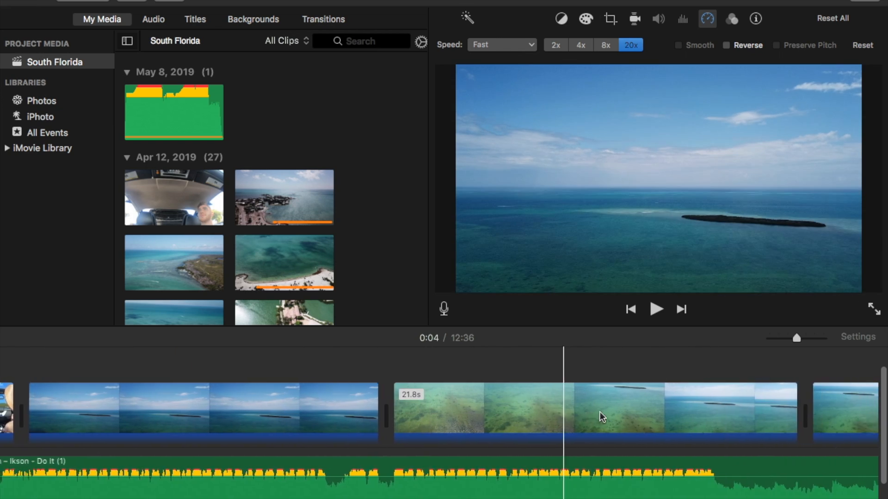
scroll(593, 415, right, 8)
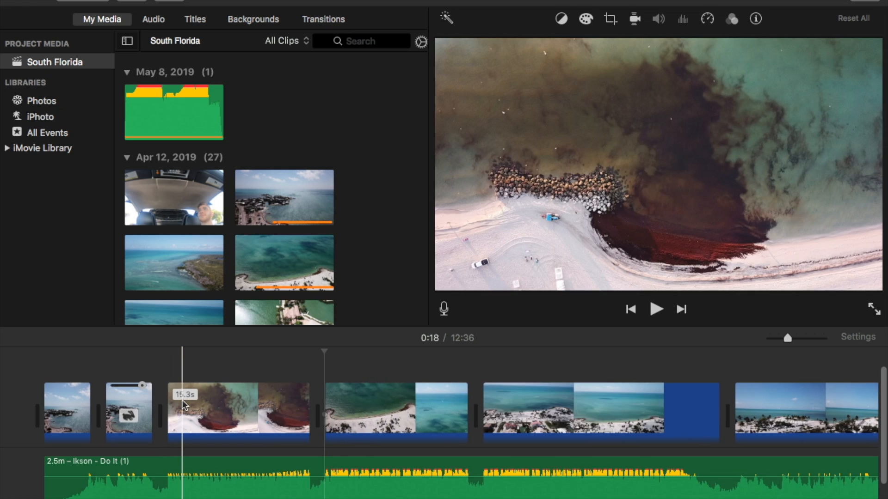
scroll(183, 404, right, 10)
scroll(662, 413, right, 10)
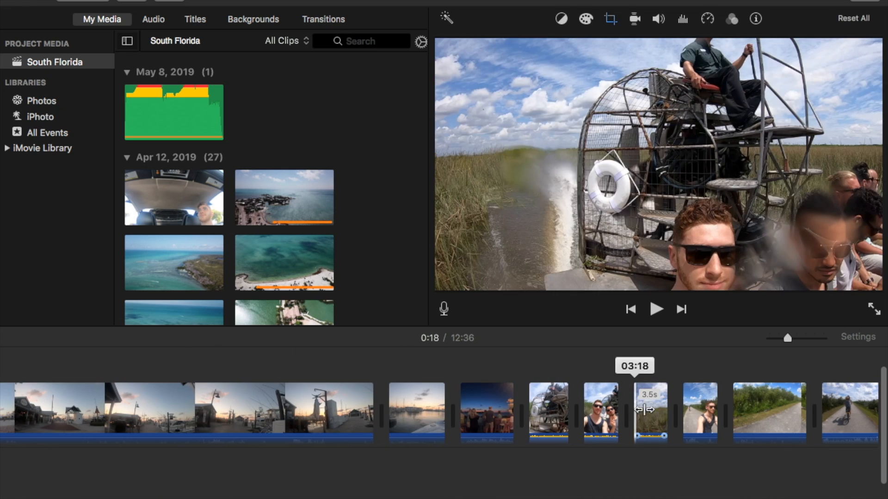
right_click(656, 405)
click(678, 435)
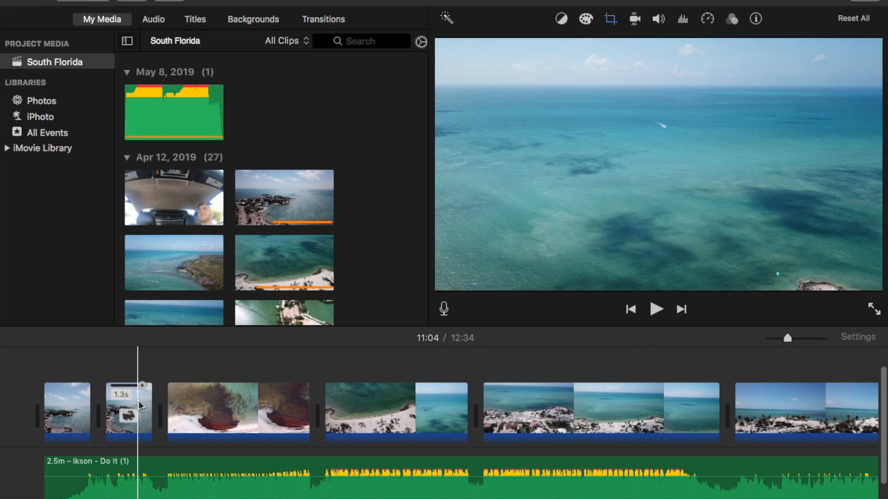
key(super+v)
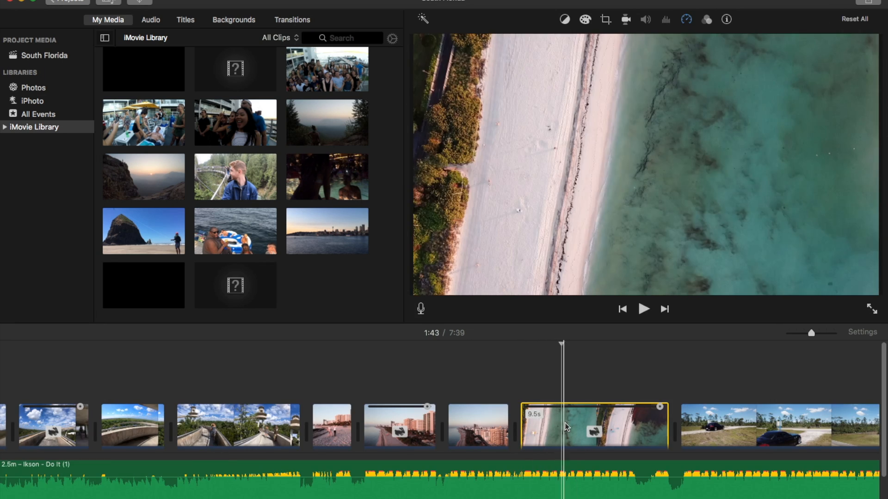
Step: Set the second part of the overhead beach drone clip to Normal speed and trim it to 4.2 seconds
click(592, 423)
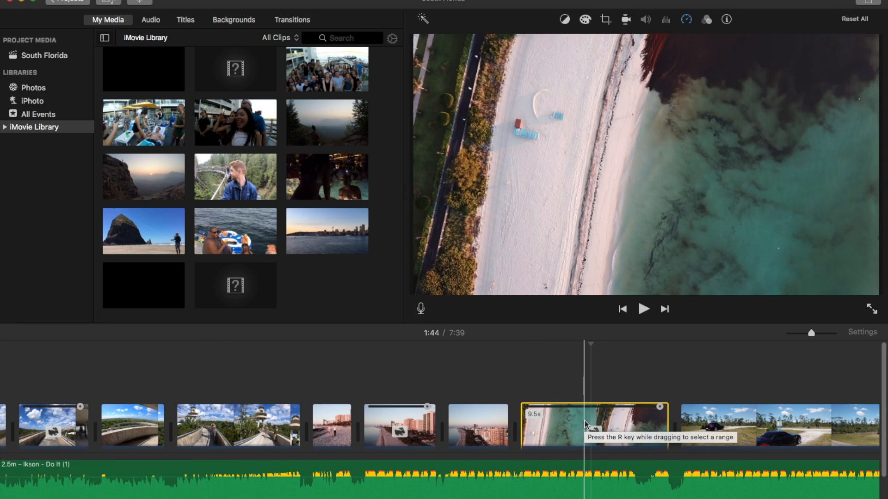
click(686, 19)
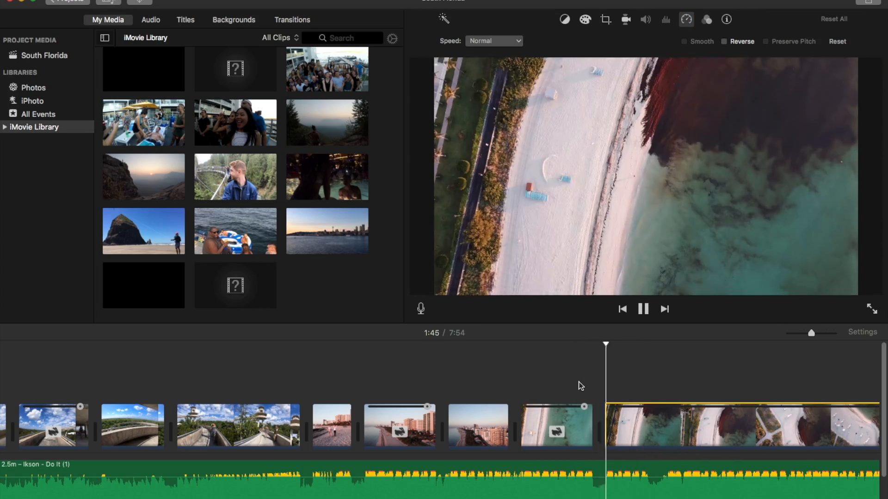
drag(729, 426, 519, 422)
key(space)
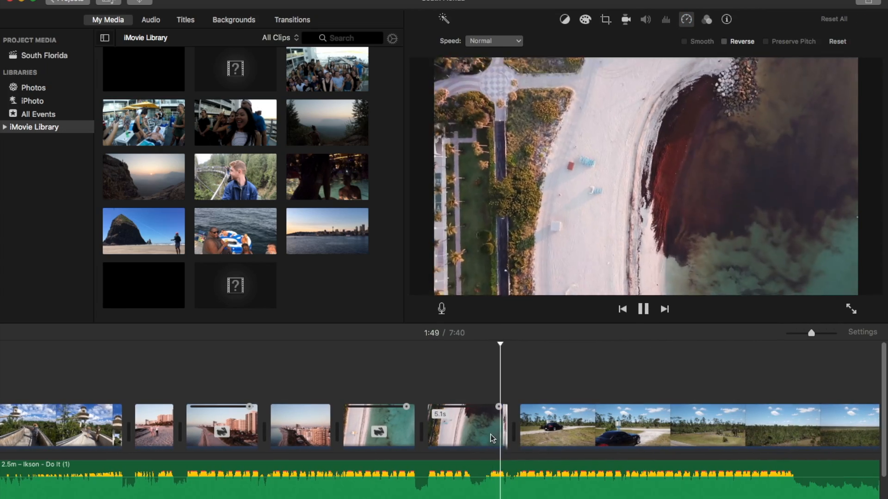
key(space)
Step: Shorten the black car clip and set the forest drone section after it to Fast at 20x
drag(507, 434, 592, 430)
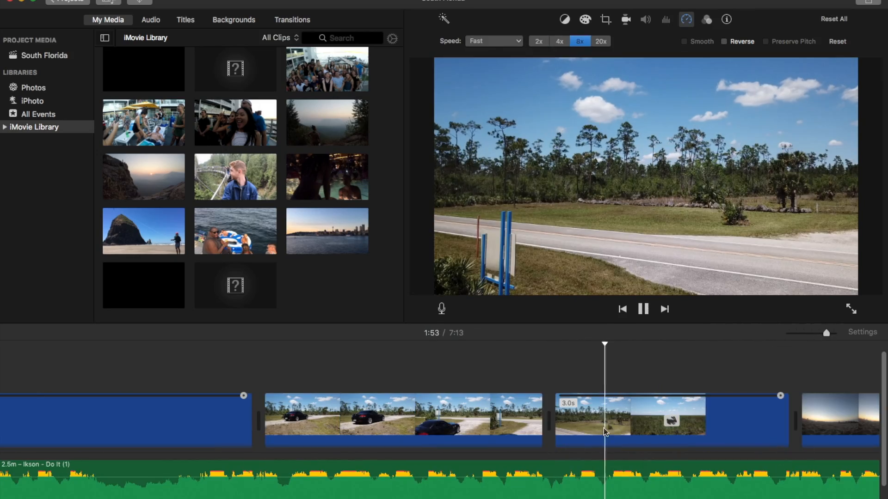
key(space)
click(601, 41)
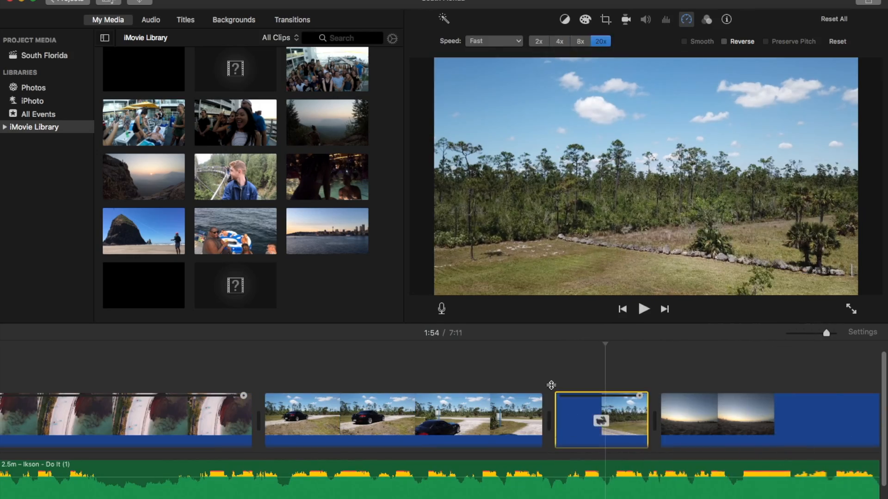
Step: Split the sped-up forest drone clip and set its second part back to Normal speed
click(552, 384)
right_click(606, 423)
click(621, 438)
click(636, 418)
click(494, 41)
click(483, 20)
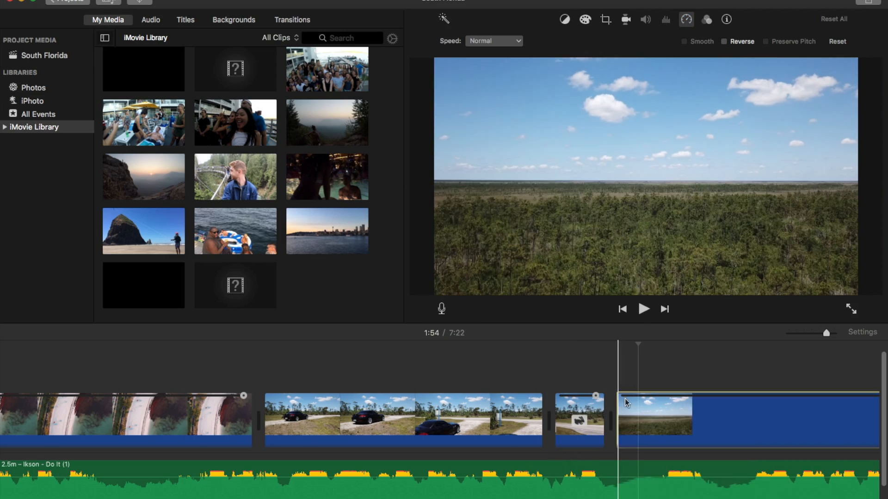
Step: Play the normal-speed forest clip against the music and trim its end to match
key(space)
key(super+minus)
key(space)
key(space)
drag(729, 422, 451, 421)
Step: Delete the sunset horizon clip that follows the forest footage and play the new transition
key(space)
click(500, 420)
key(Delete)
scroll(688, 418, right, 7)
Step: Replace the 2.8-second driving clip after the forest footage with the convertible driving clip from near the timeline's end
key(space)
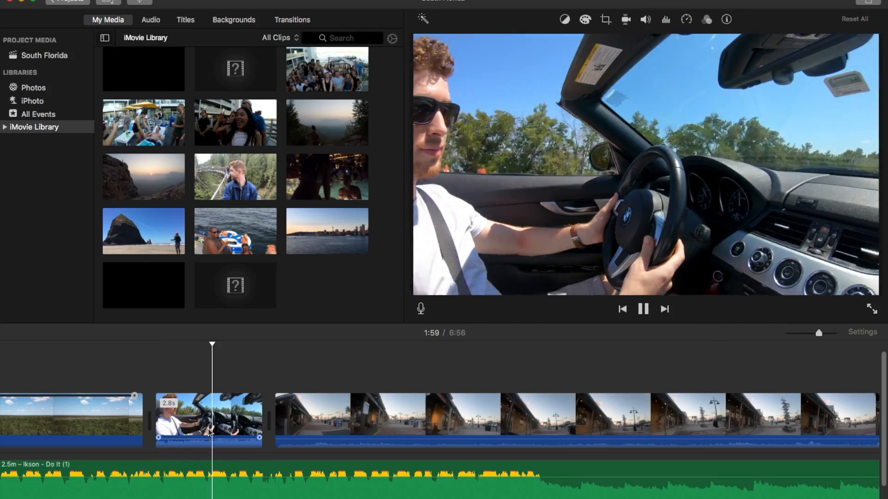
key(space)
scroll(488, 411, right, 3)
key(super+minus)
scroll(565, 419, right, 10)
scroll(563, 420, right, 15)
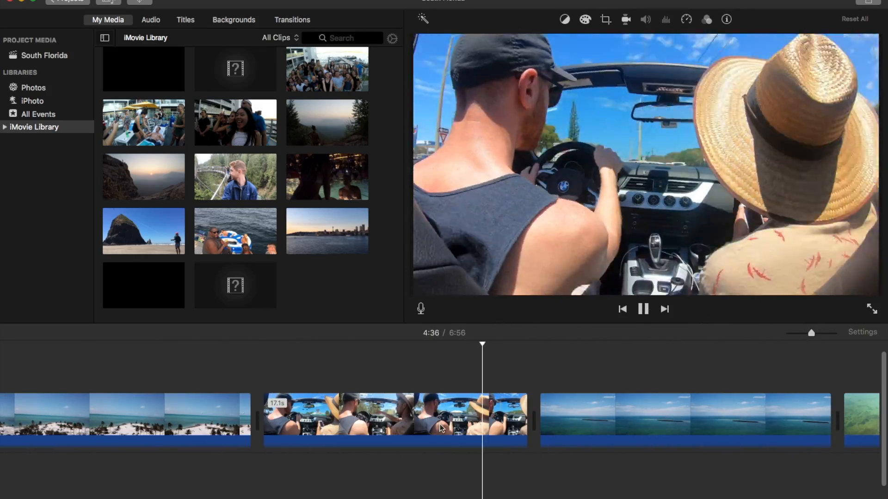
scroll(599, 433, right, 15)
click(477, 468)
key(space)
scroll(539, 428, left, 15)
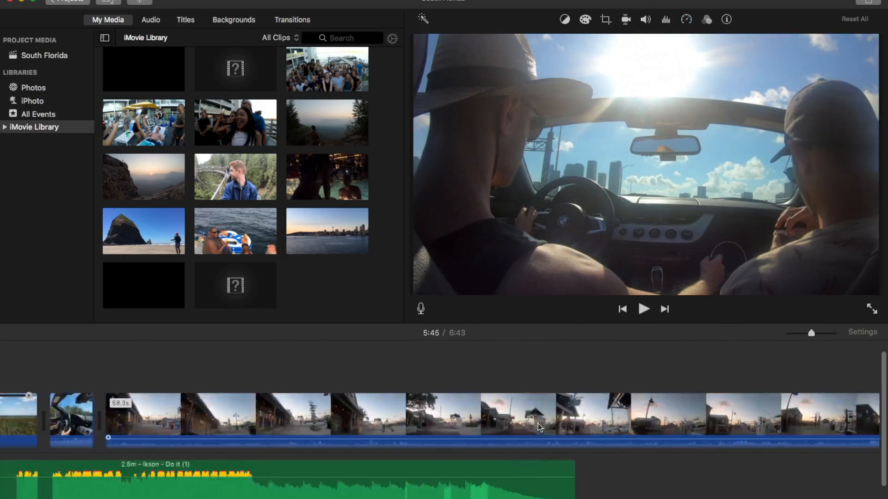
key(Delete)
key(space)
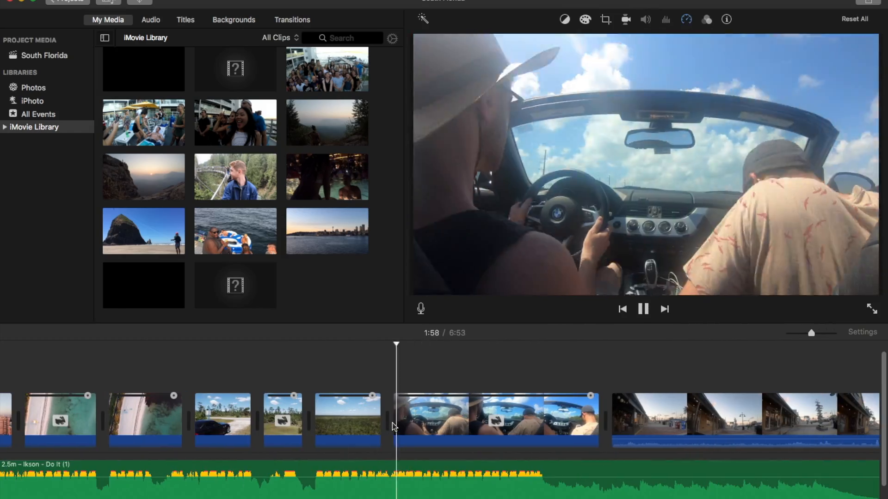
Step: Trim the end of the inserted convertible driving clip and play it back against the music
drag(598, 421, 537, 422)
key(space)
scroll(606, 422, right, 15)
key(space)
key(space)
key(space)
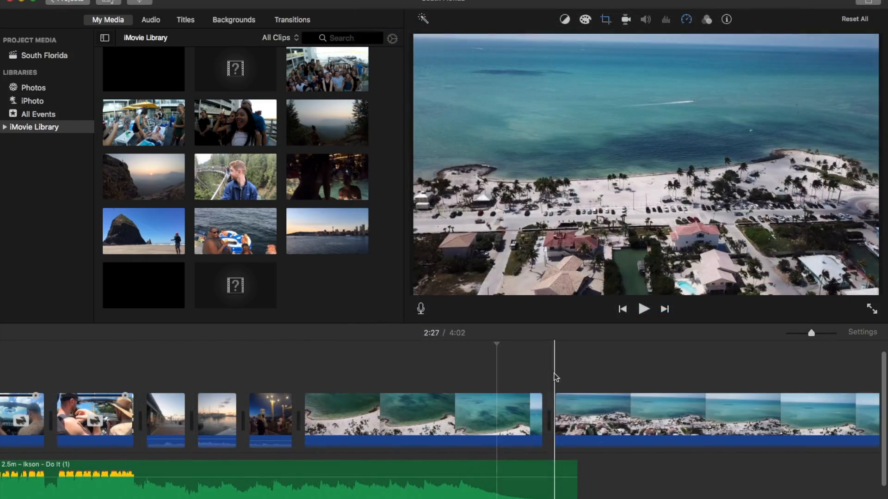
Step: Delete the coastline drone clip with the houses that follows the green-water beach clip near the song's end
scroll(620, 401, right, 6)
key(space)
click(566, 408)
key(Delete)
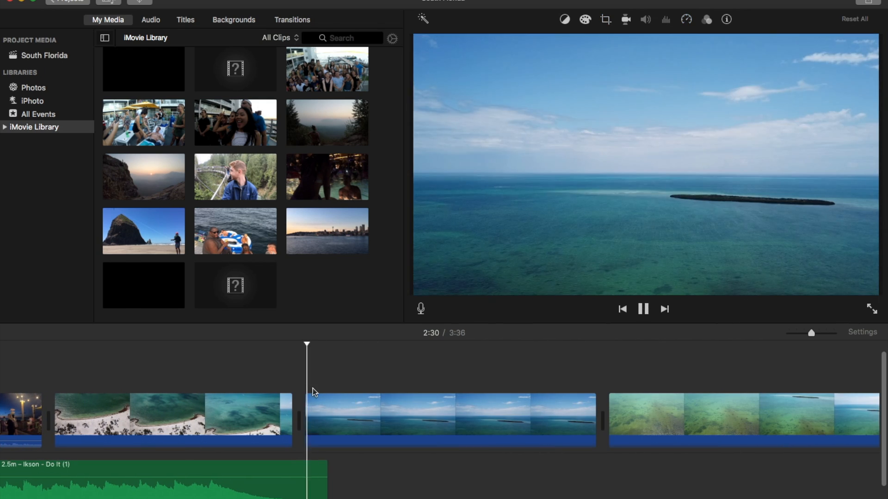
Step: Play past the coastline clip and delete the 18.9-second drone clip of the island that follows it near the song's end
key(space)
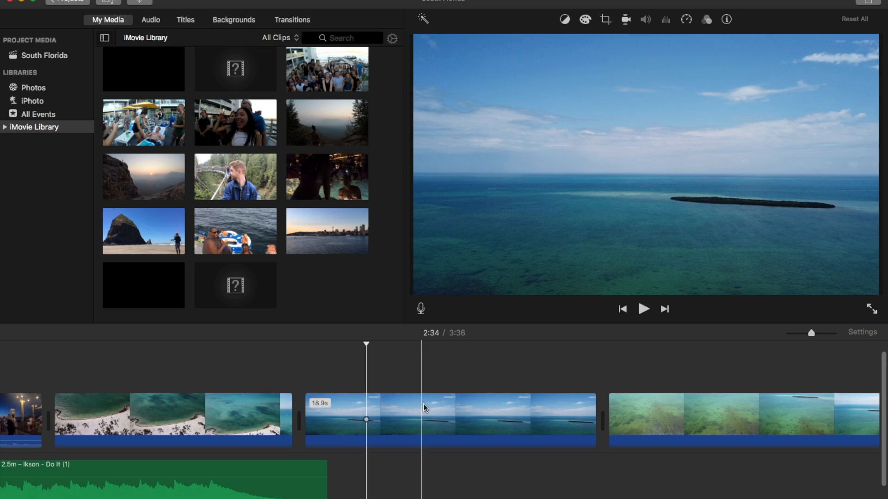
key(space)
click(542, 415)
key(Delete)
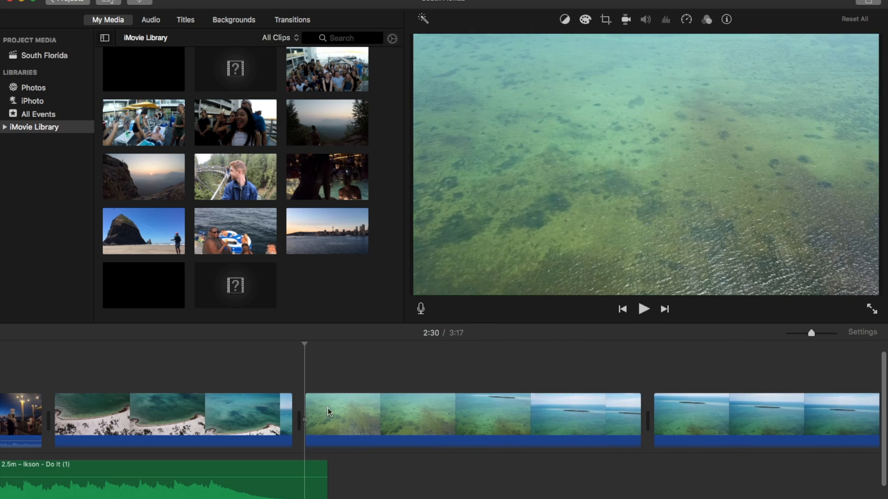
Step: Play the ending and open the duration settings of the Fade to Black transition after the last clip
key(space)
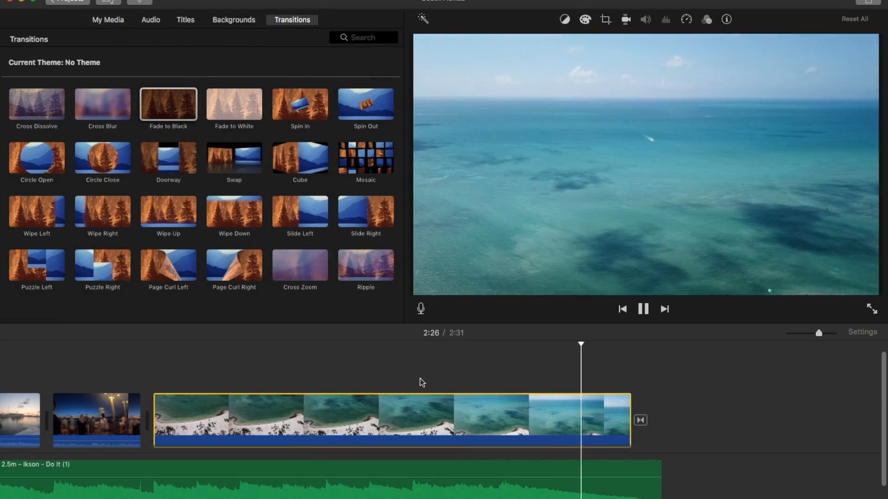
double_click(640, 420)
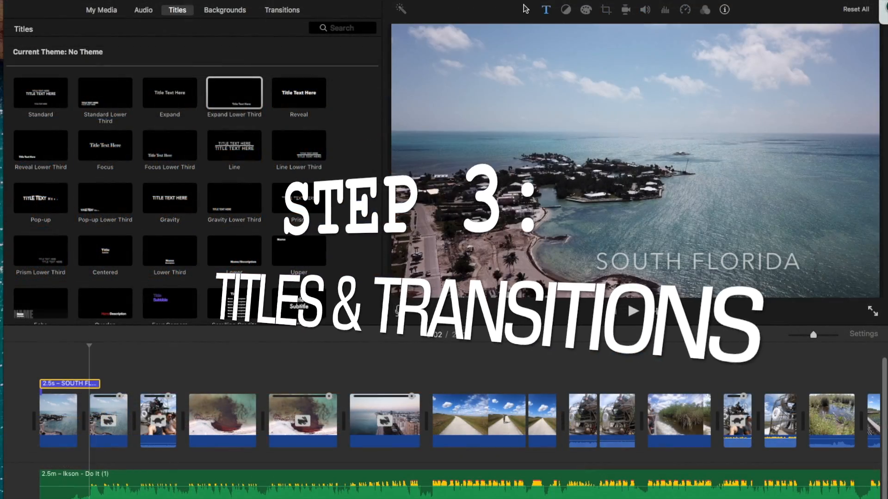
Step: Restyle the SOUTH FLORIDA title over the opening coastline clip, applying the Loopiejuice-Regular and EDO fonts
click(546, 9)
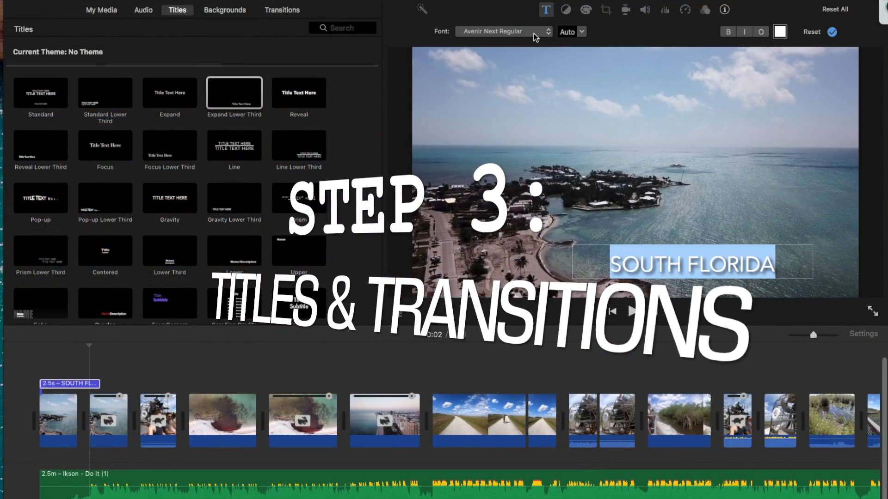
click(534, 32)
click(516, 3)
click(535, 33)
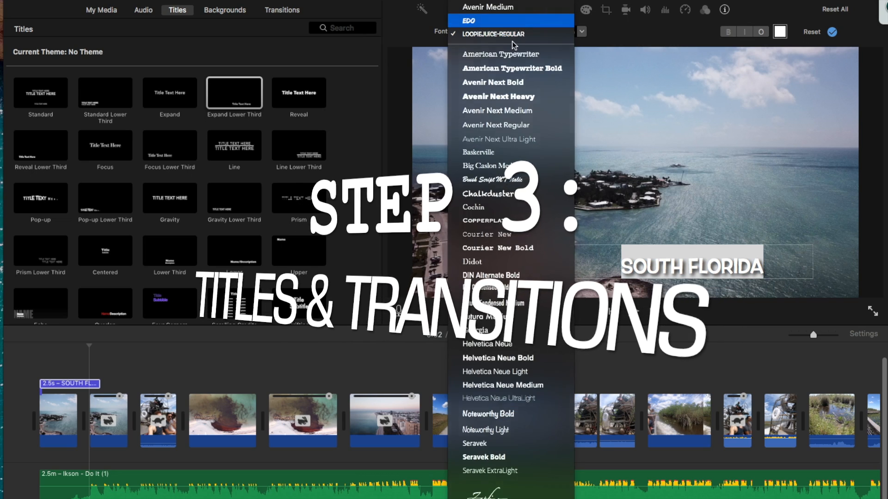
click(518, 21)
Step: Play the movie from its start to check the opening title against the first clips
click(37, 366)
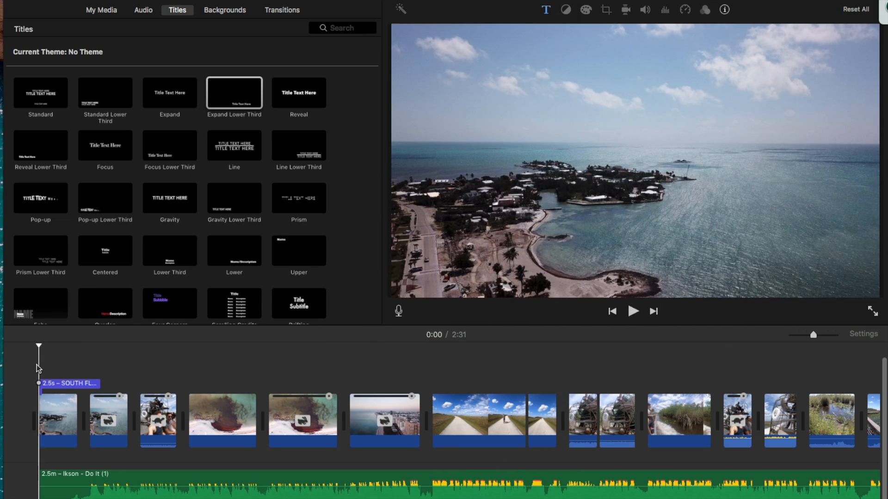
key(space)
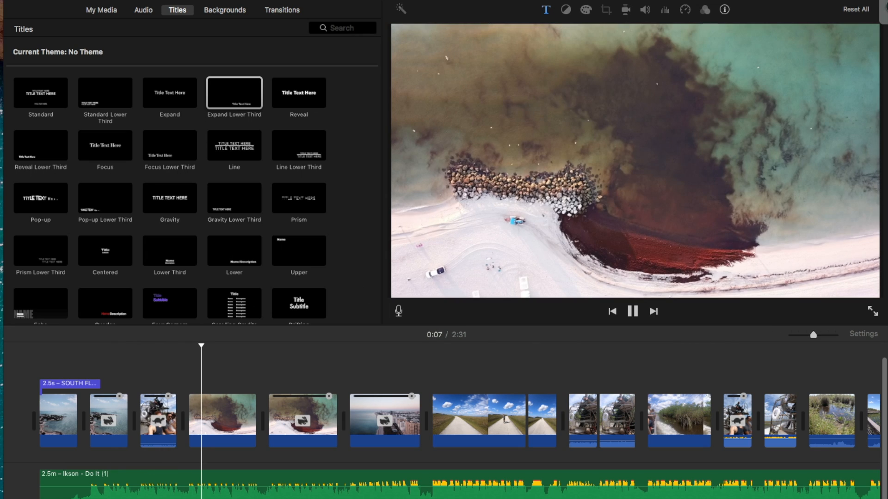
key(space)
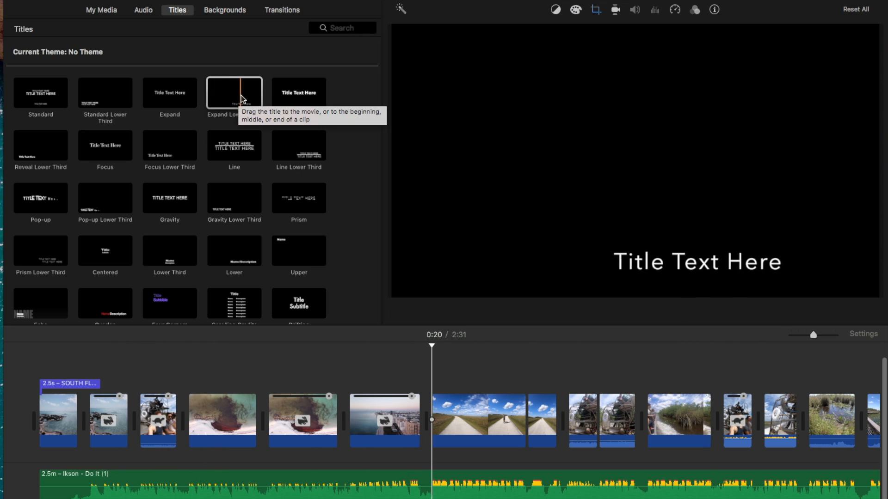
Step: Add a Pop-up Lower Third title at the start of the white road cycling clip with the text Everglades
drag(106, 197, 433, 383)
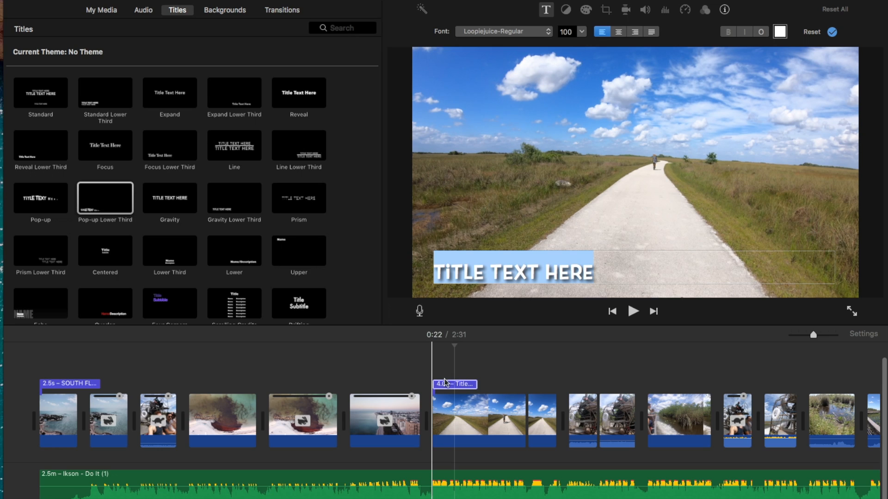
click(447, 385)
double_click(519, 280)
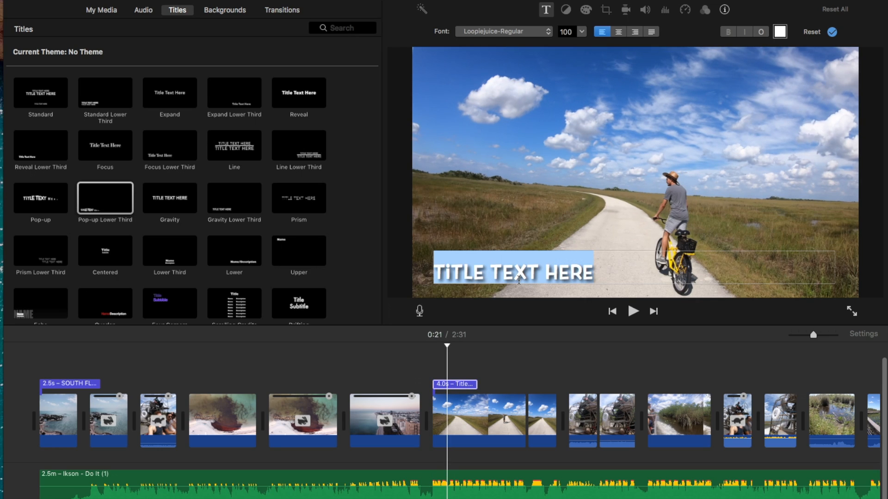
text(EVERGLADES)
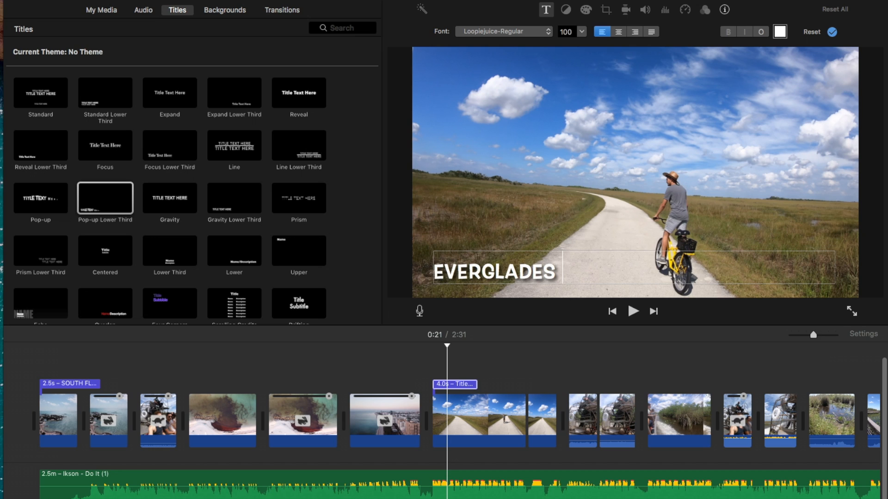
Step: Set the Everglades title's font to Sketch 3D from the full font collection
click(504, 31)
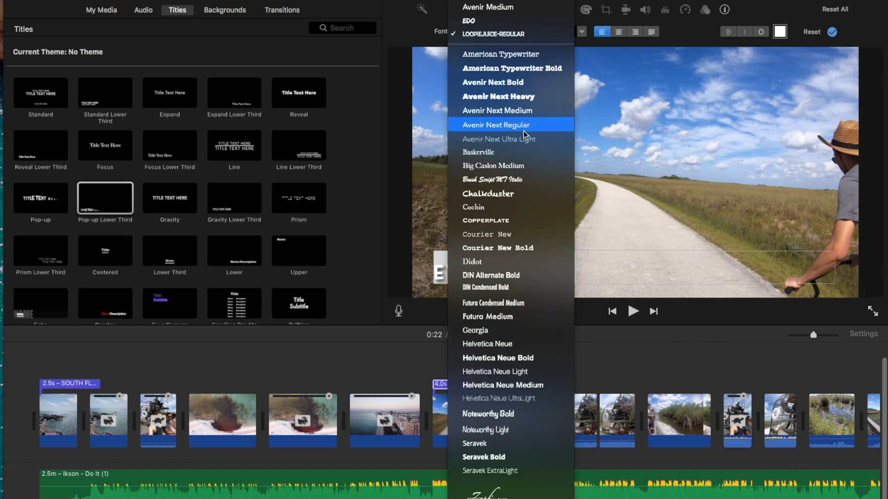
click(505, 481)
scroll(379, 289, down, 5)
scroll(378, 292, down, 10)
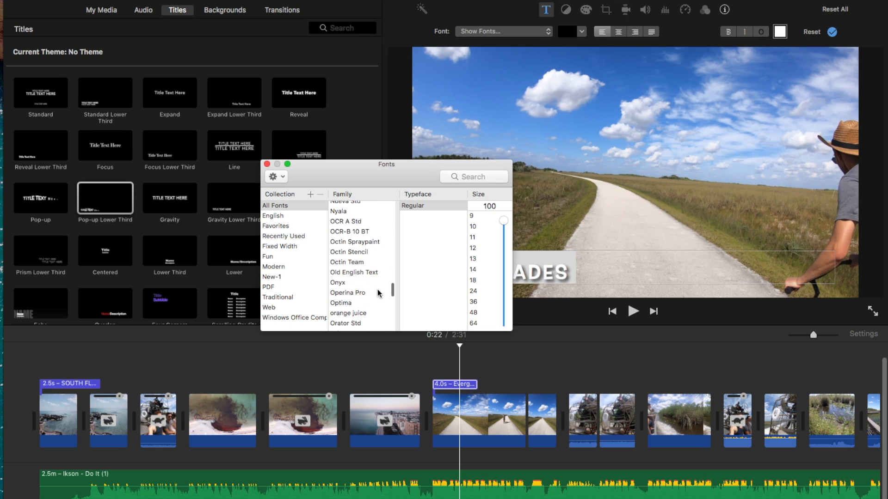
scroll(378, 293, down, 4)
scroll(378, 292, up, 1)
click(354, 235)
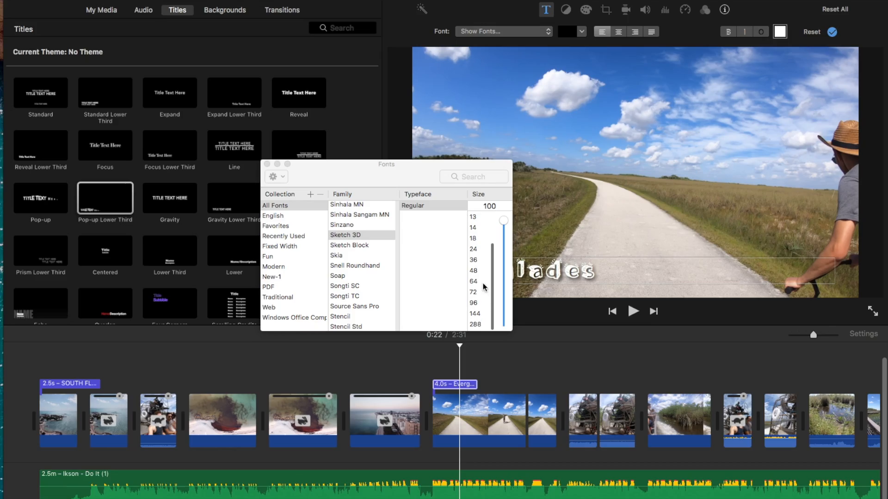
click(266, 164)
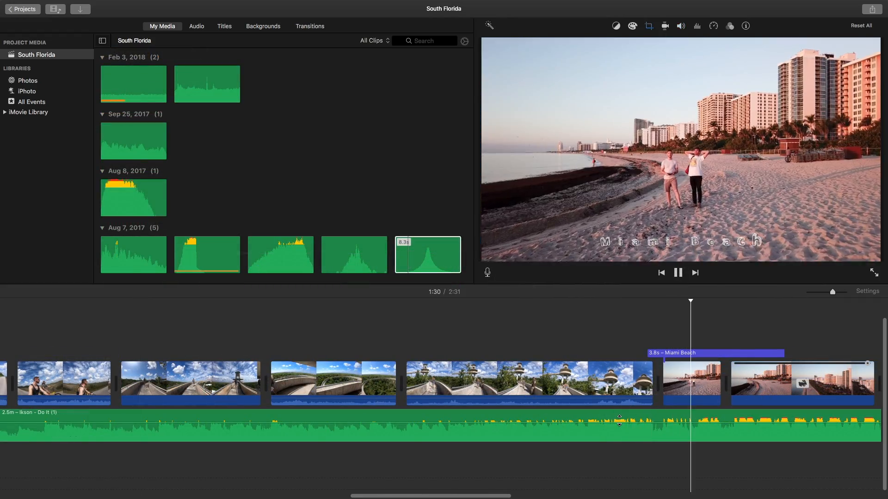
Step: Audition the sound effects and place the 6.6-second one from Aug 8, 2017 below the music where the second Miami Beach clip starts
click(637, 369)
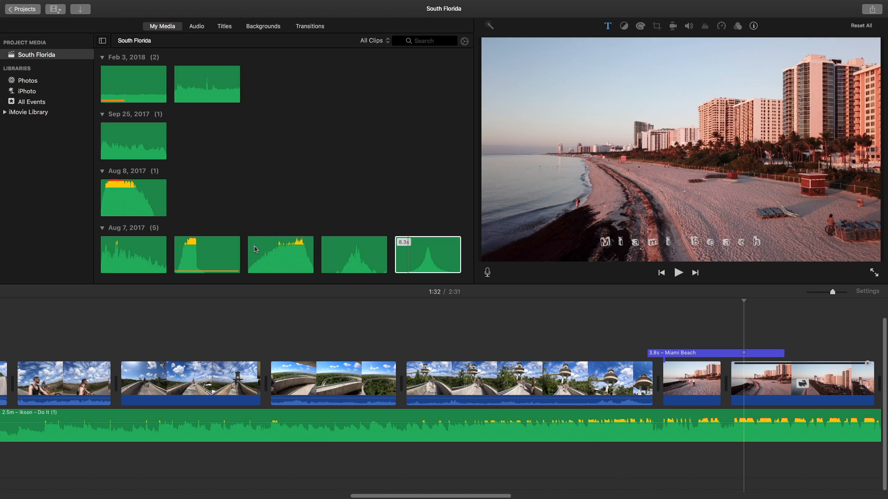
click(271, 255)
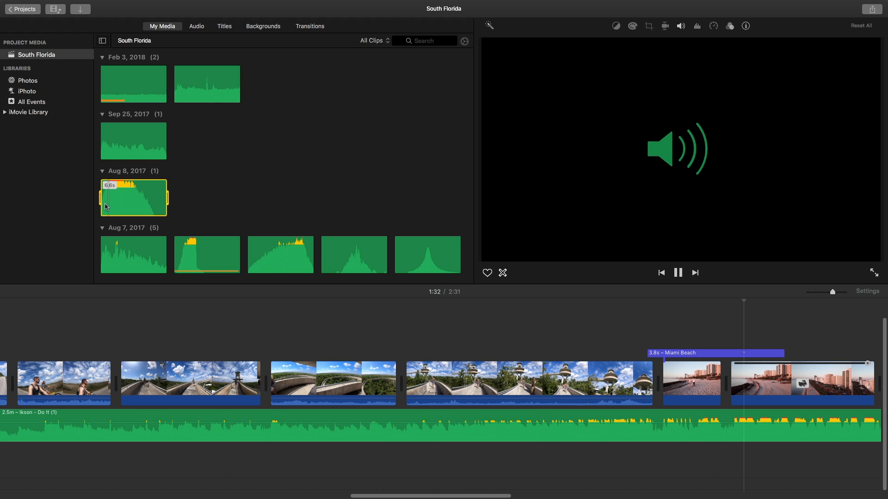
drag(141, 202, 731, 463)
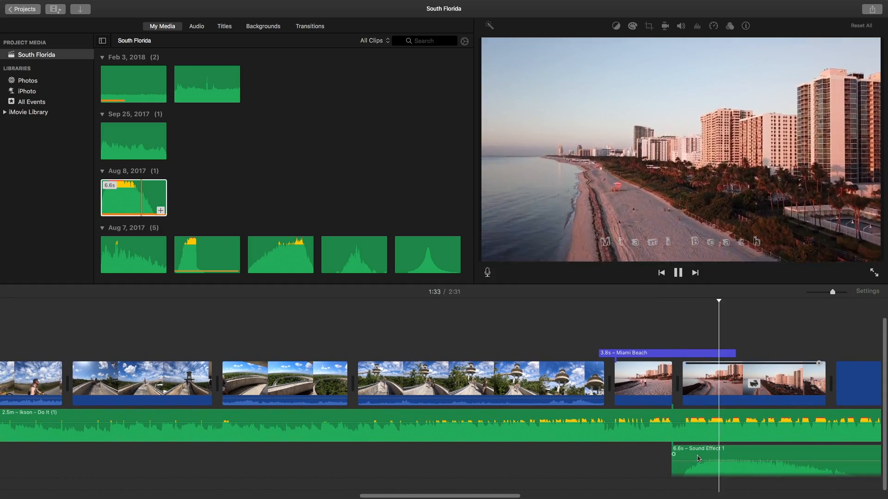
click(640, 462)
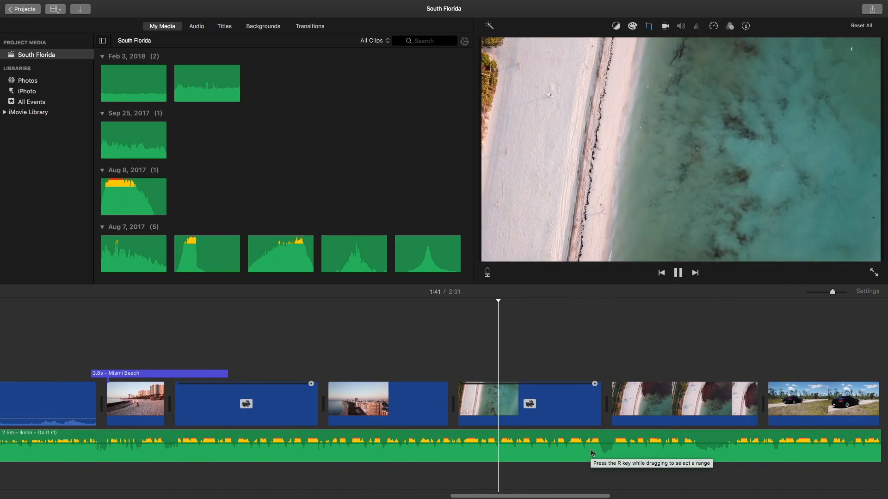
Step: Replay the cut from the Miami Beach skyline clip to the green-water beach clip to check its timing
key(space)
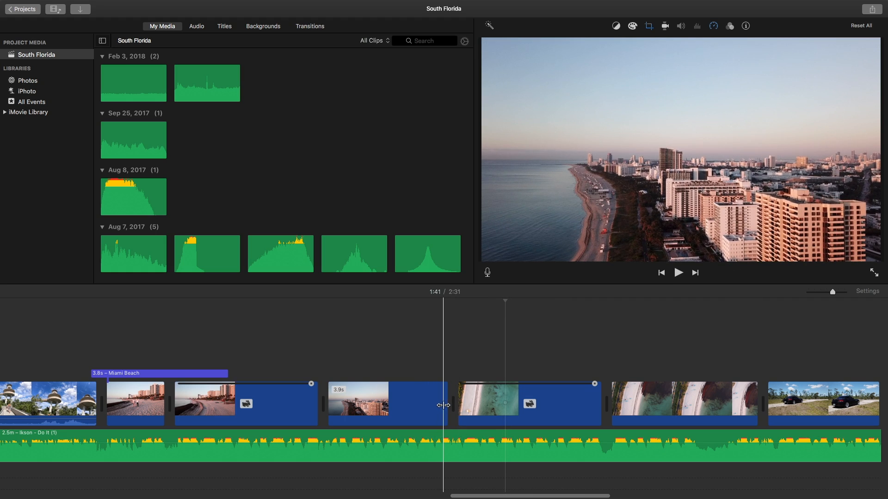
key(space)
key(space)
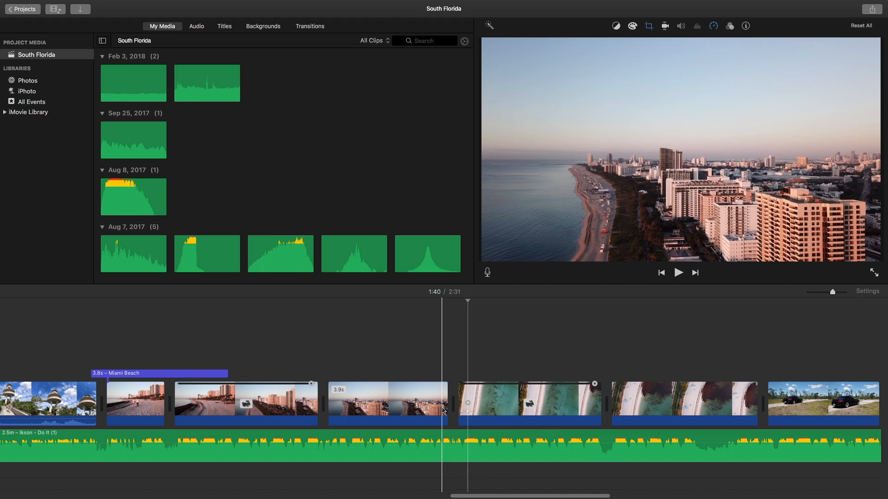
right_click(442, 407)
click(466, 409)
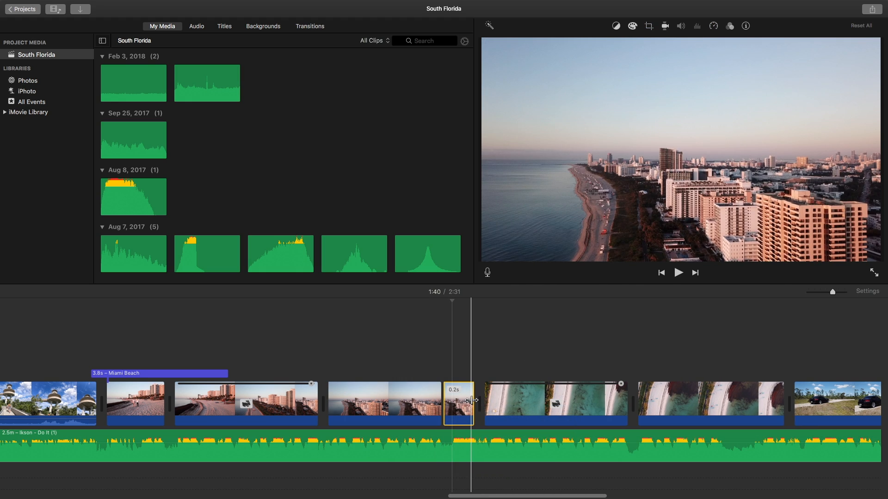
key(Delete)
Step: Split off the last 0.1 seconds of the Miami Beach skyline clip and select that short piece
click(844, 292)
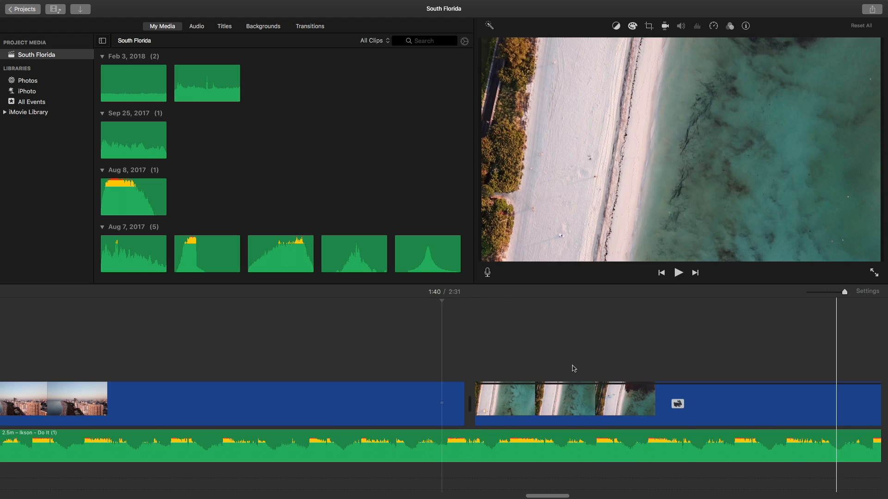
right_click(450, 408)
click(476, 409)
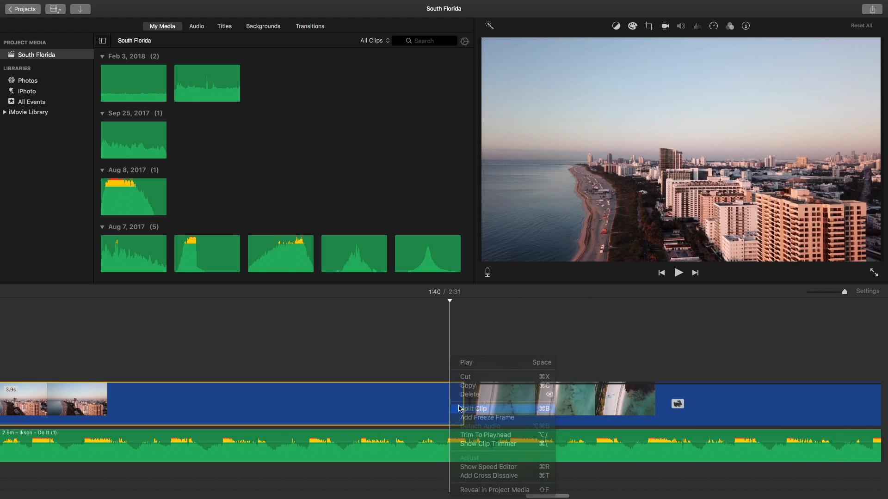
Step: Apply a Ken Burns zoom to the 0.1-second skyline piece, shrinking the End frame onto the shoreline and nearby towers
click(649, 26)
click(614, 45)
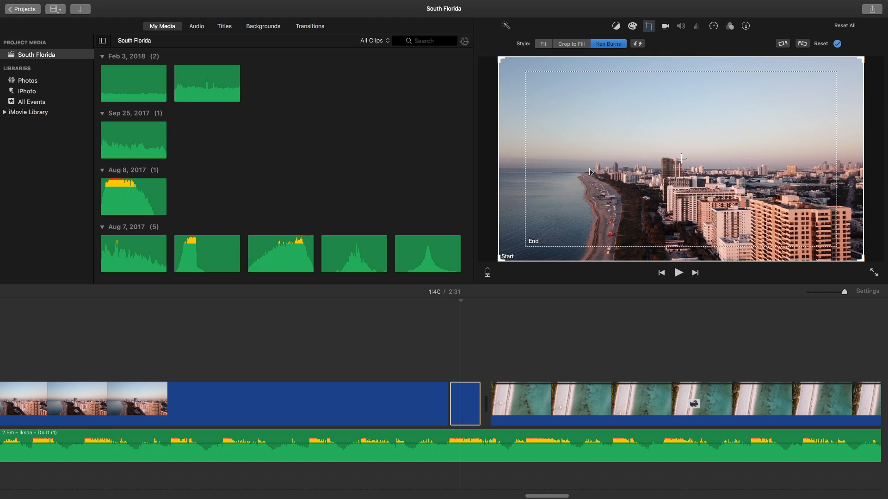
click(775, 113)
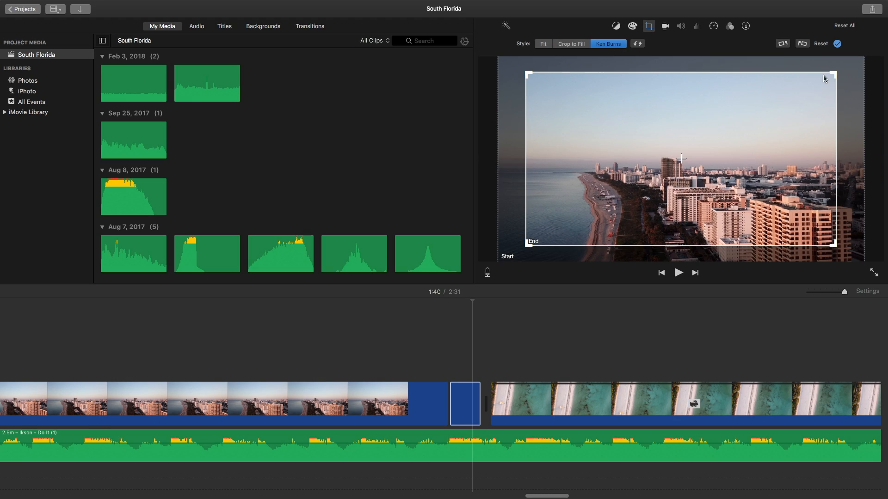
drag(833, 75, 730, 131)
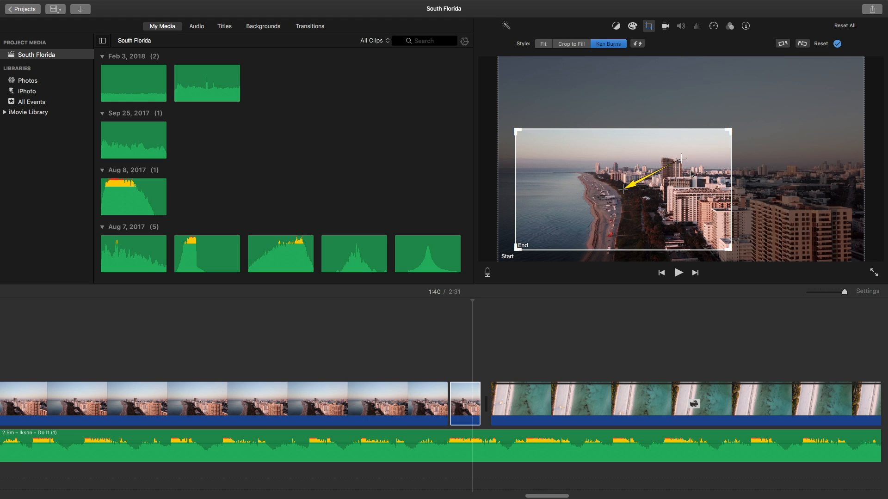
Step: Play the zoom into the green-water beach clip several times and continue through the following beach footage to check it against the music
click(434, 358)
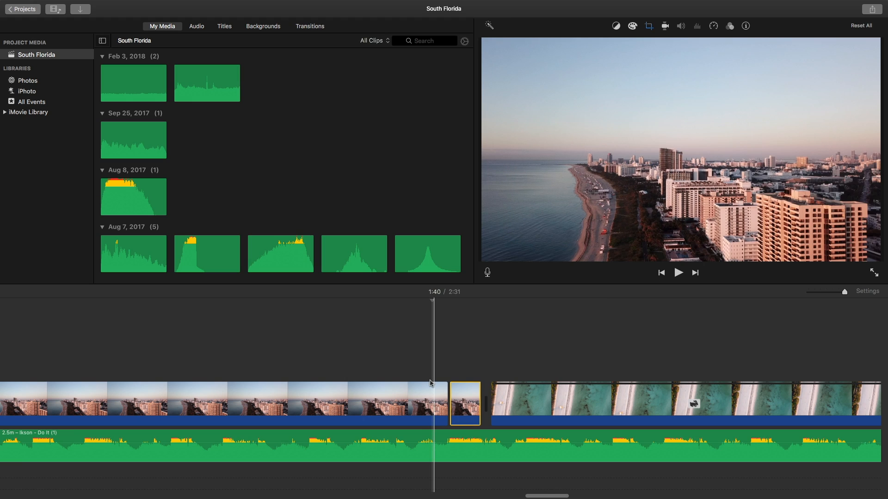
key(space)
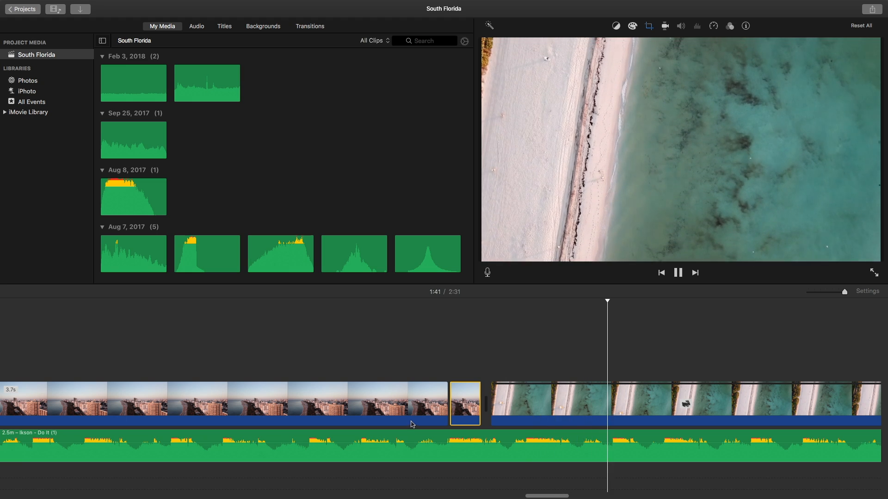
scroll(412, 416, right, 2)
key(space)
key(space)
key(space)
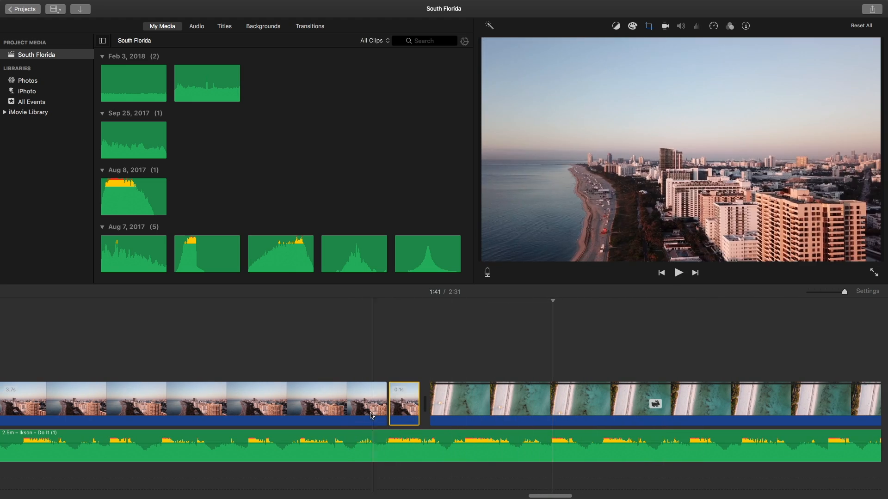
key(space)
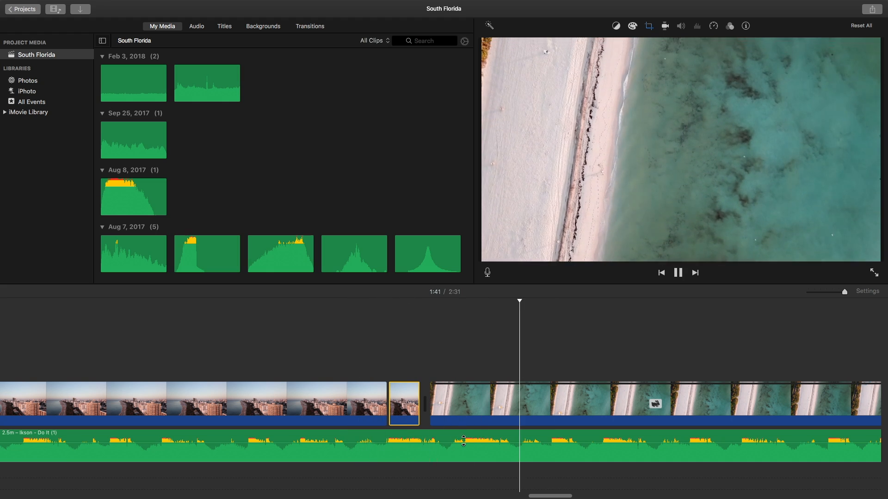
scroll(490, 435, right, 6)
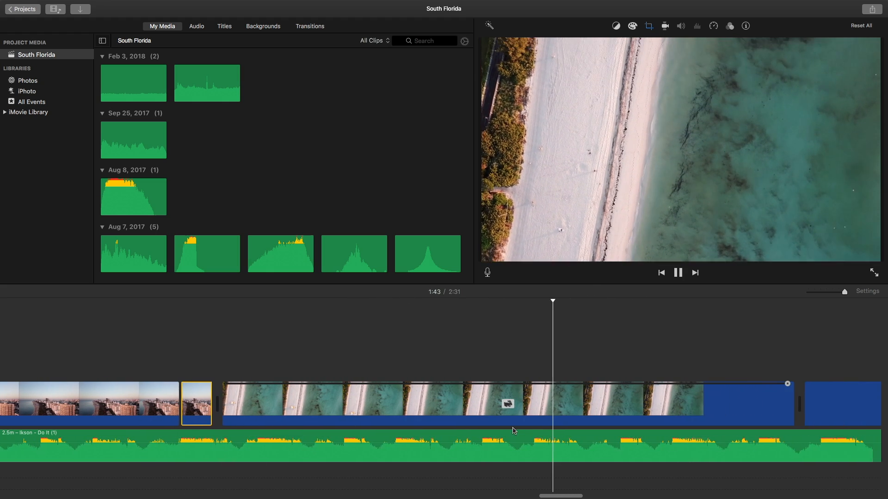
scroll(509, 431, right, 8)
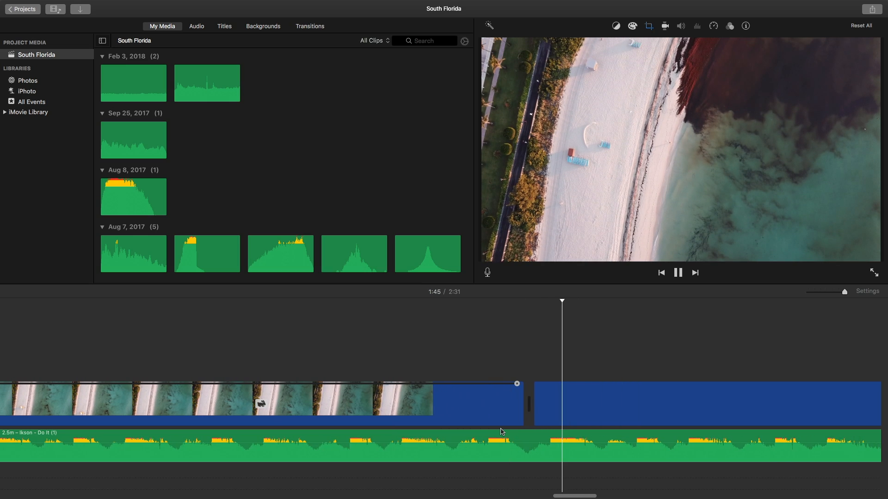
scroll(500, 430, right, 12)
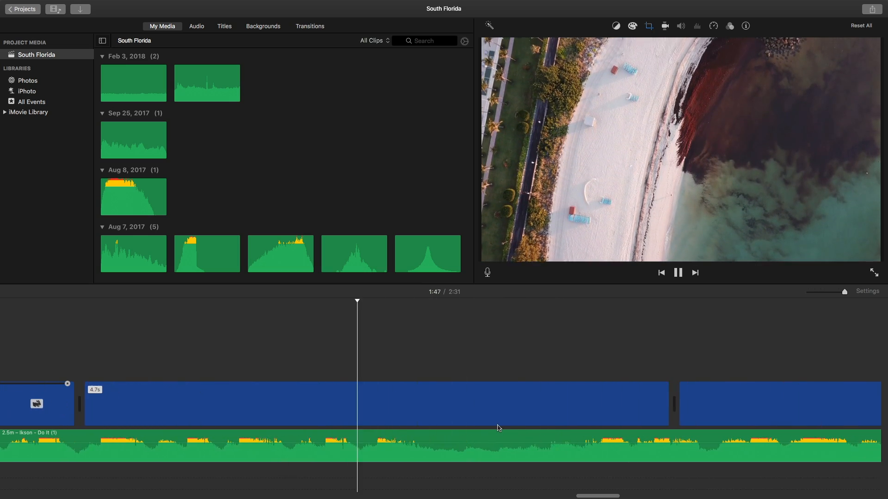
Step: Add a Cross Dissolve transition between the overhead beach clip and the black car clip
scroll(498, 428, right, 2)
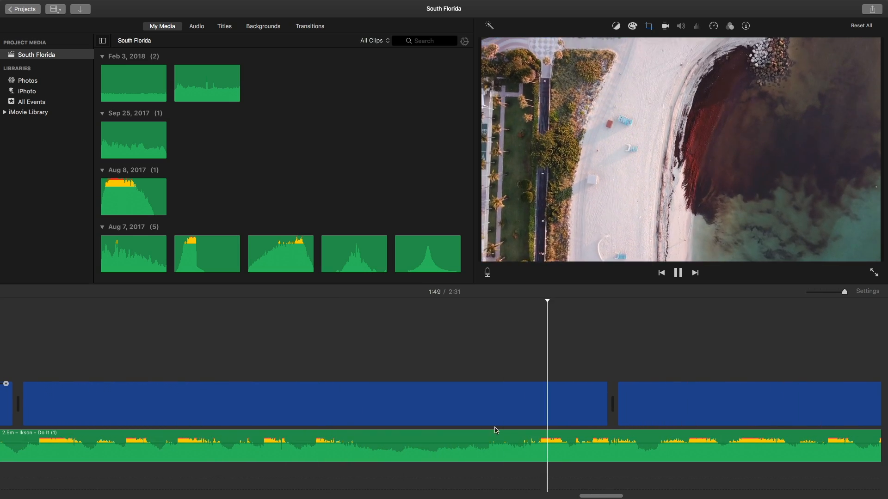
scroll(558, 431, right, 9)
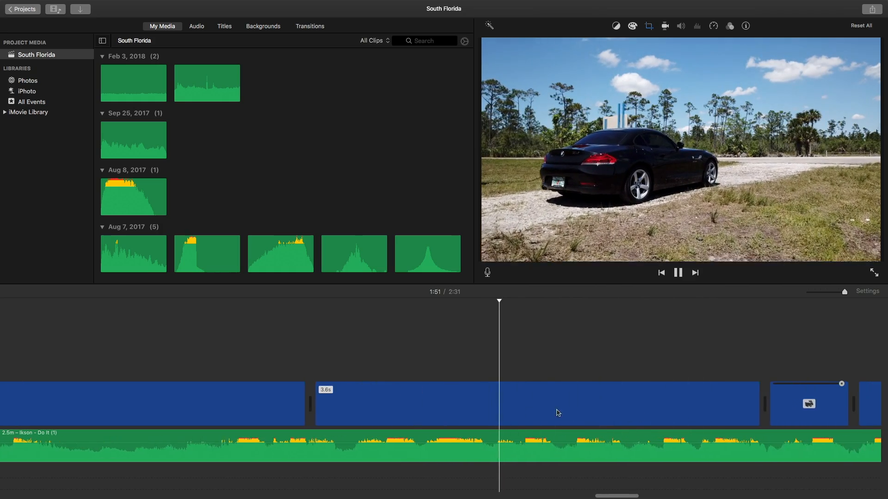
key(space)
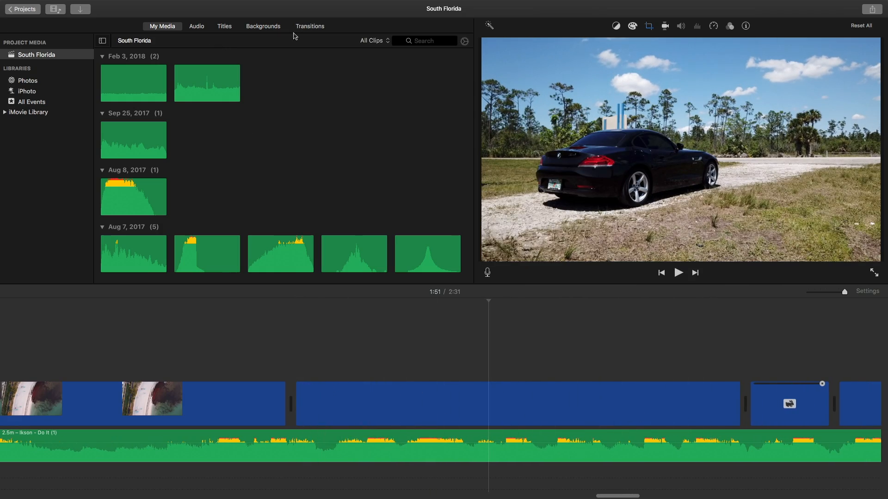
click(307, 27)
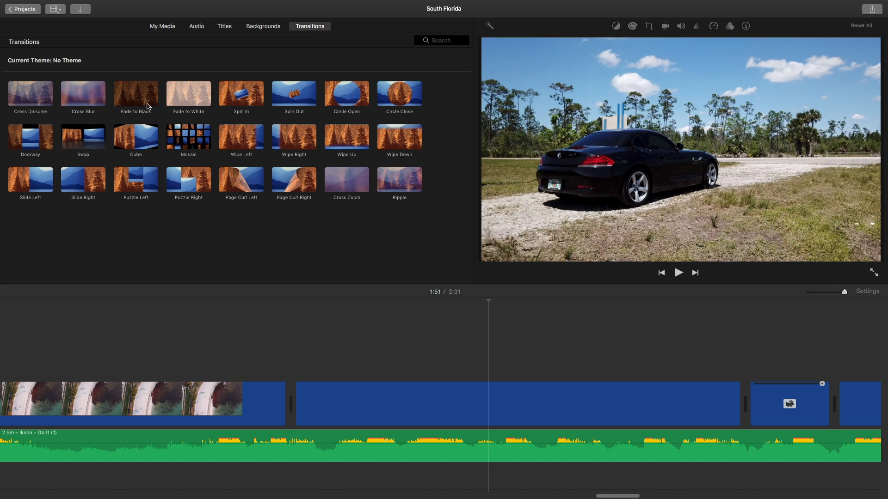
drag(142, 227, 398, 408)
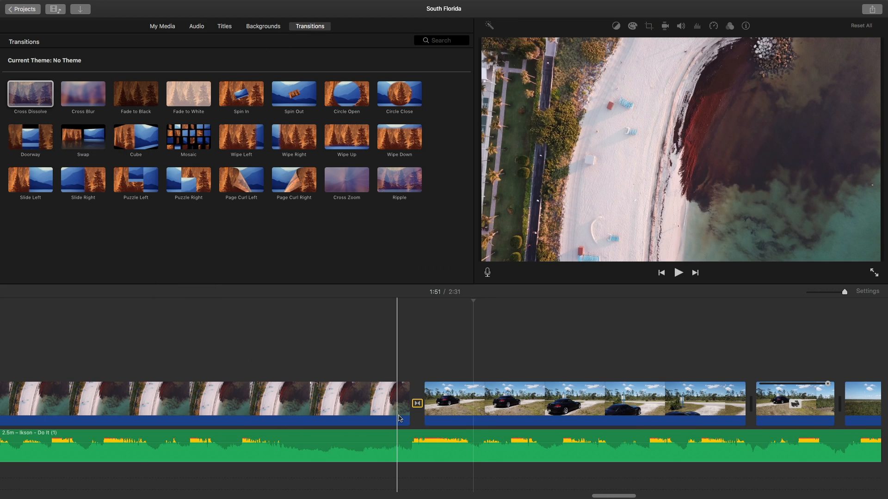
Step: Play the dissolve into the car clip and continue into the treetop landscape clip to check the flow
key(space)
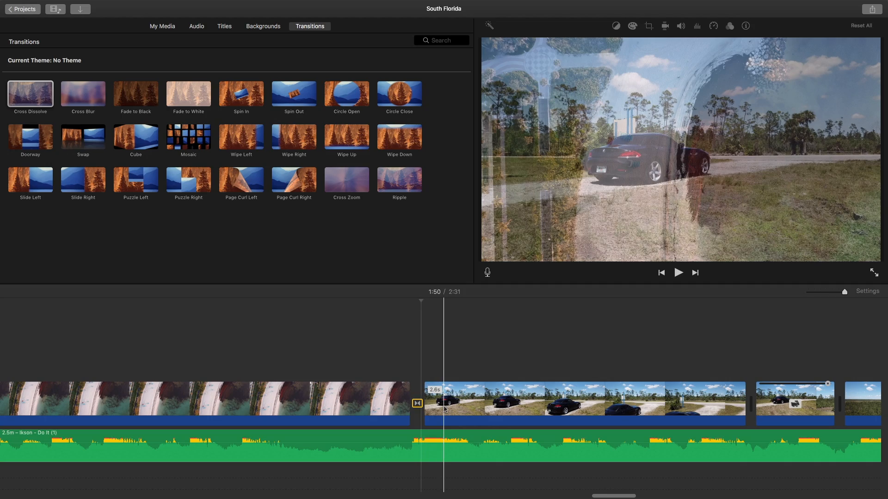
key(space)
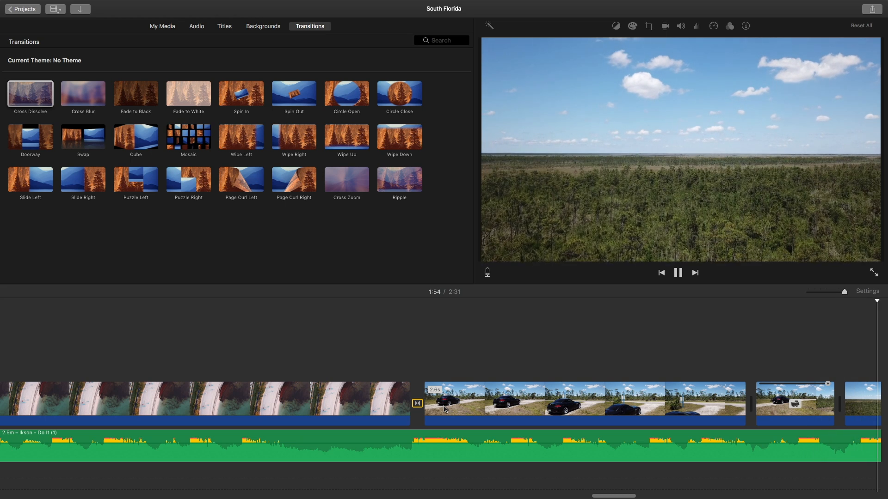
key(space)
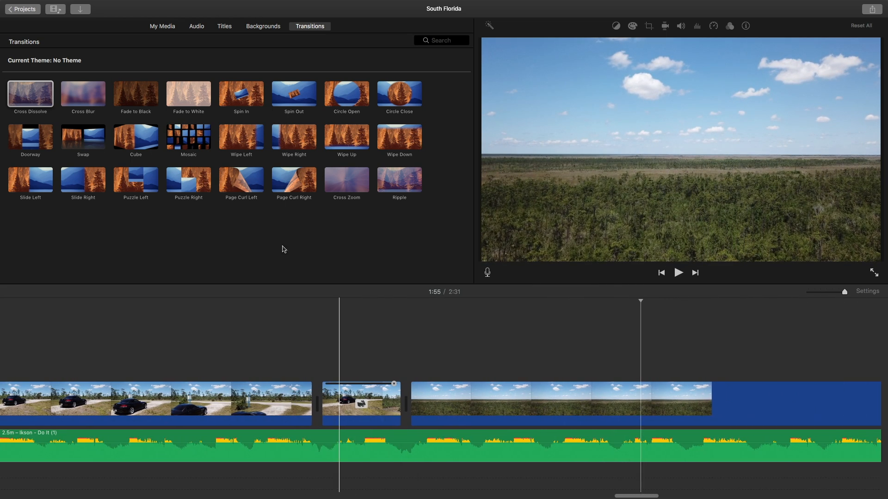
Step: Place Sound Effect 3 from the project media beneath the short sped-up car clip and play it
click(162, 26)
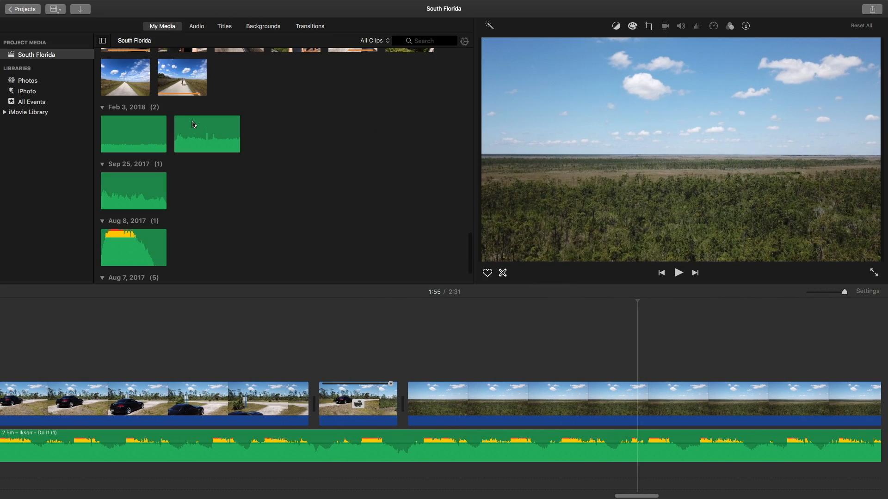
scroll(157, 208, down, 3)
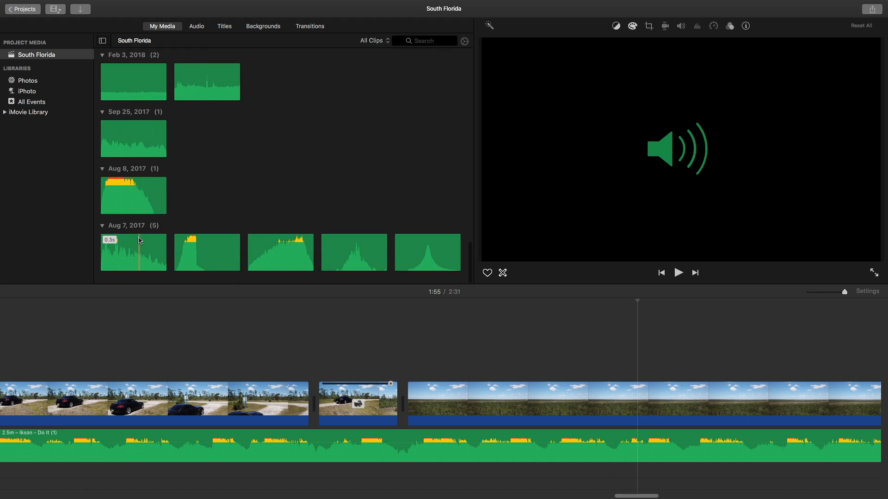
click(179, 254)
drag(200, 255, 311, 476)
key(space)
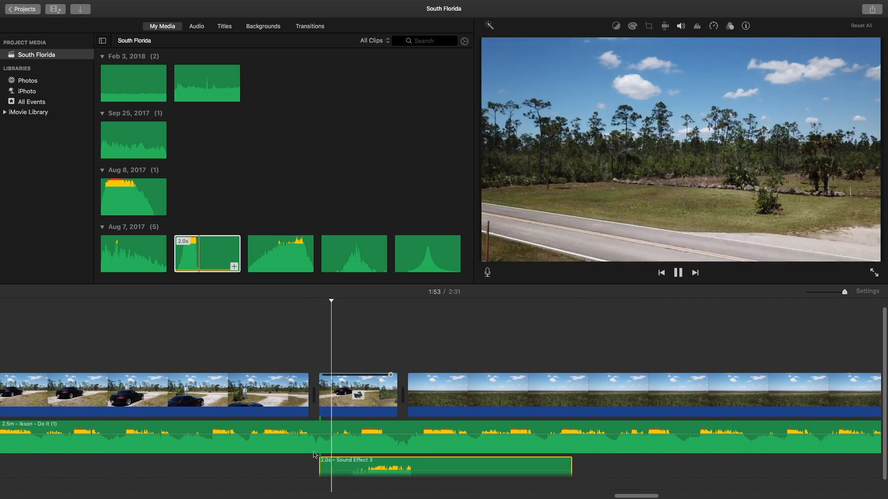
Step: Shift Sound Effect 3 slightly earlier so it starts before the short sped-up clip, and replay it
scroll(389, 459, down, 2)
key(space)
drag(351, 454, 335, 454)
key(space)
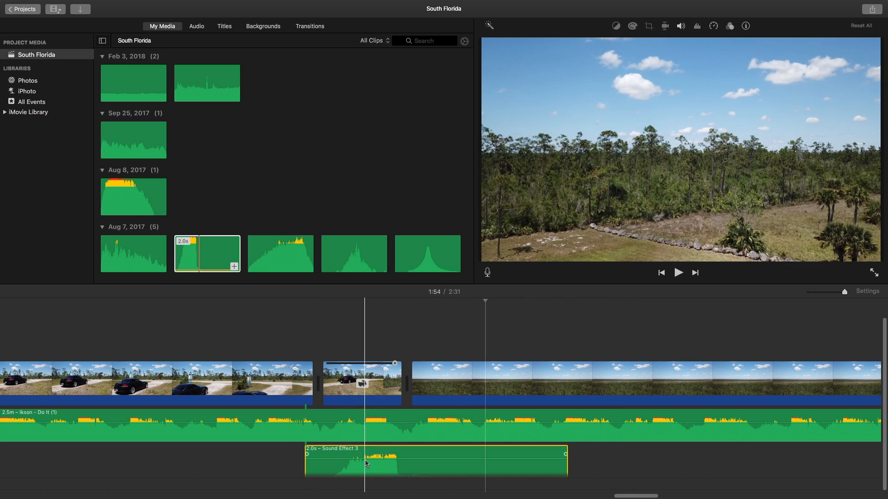
Step: Lower the volume of Sound Effect 3 and play it against the music to check the level
drag(365, 459, 364, 457)
key(space)
key(space)
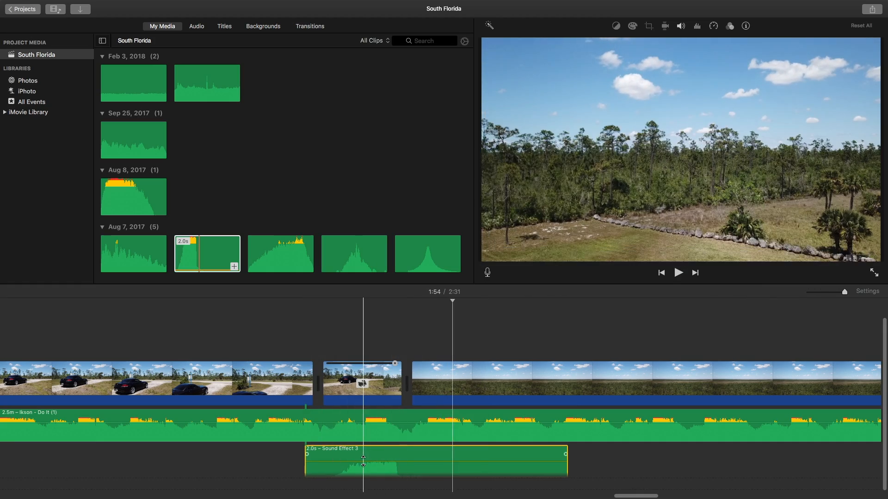
key(space)
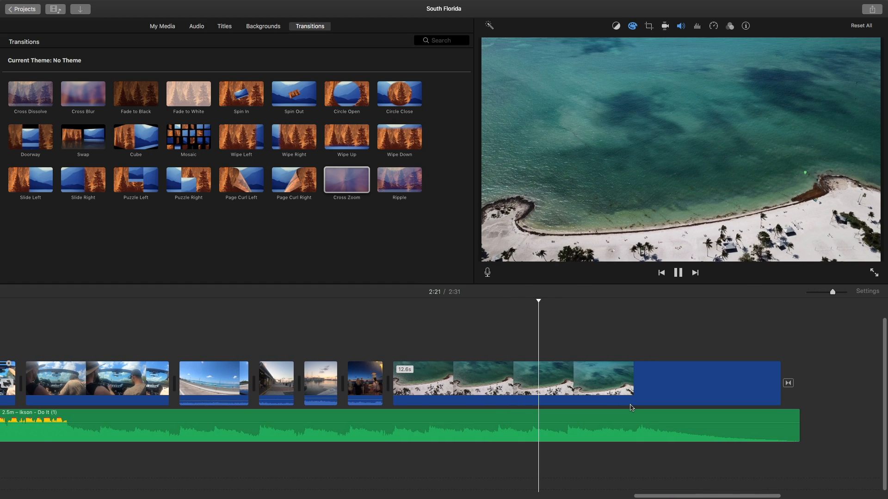
Step: Audition the project's sound clips and place the ocean-noise-surf sound beneath the final aerial beach clip
key(space)
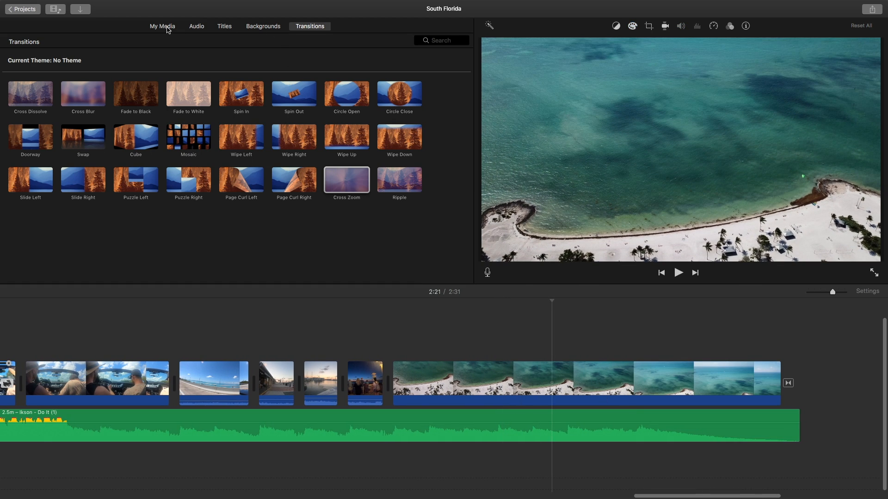
click(166, 28)
scroll(150, 131, up, 2)
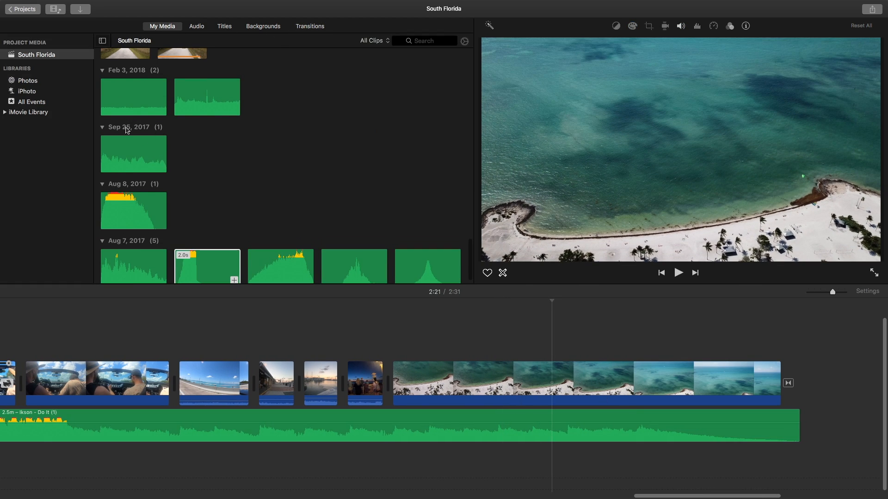
click(110, 211)
click(111, 155)
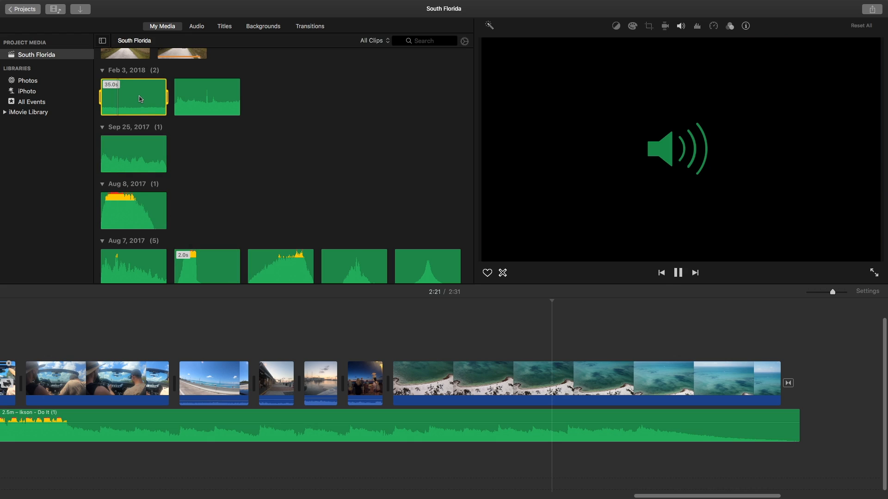
click(185, 98)
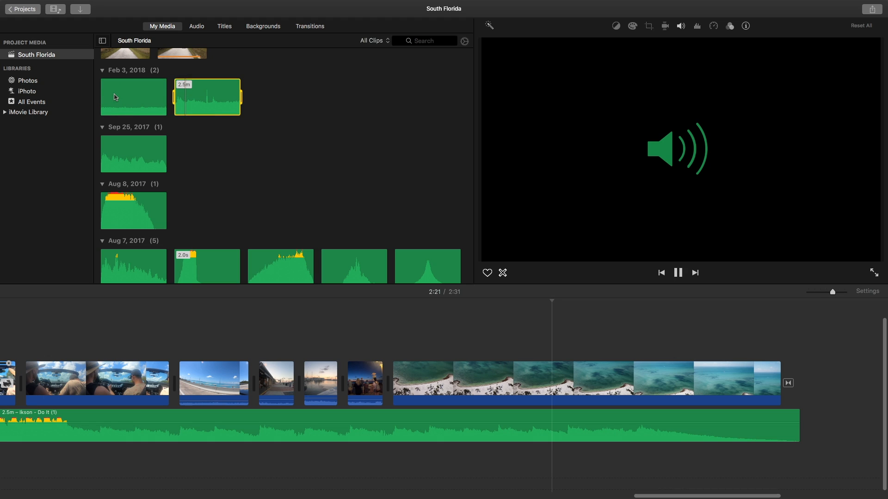
drag(125, 98, 393, 476)
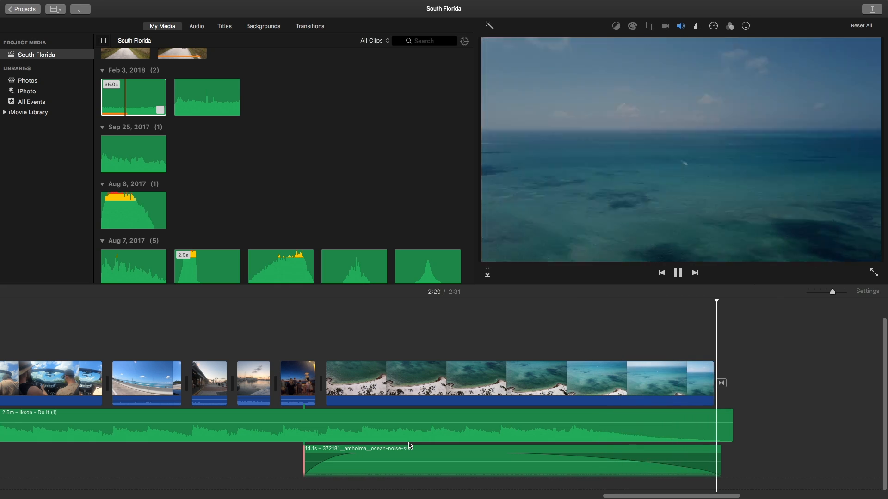
Step: Trim the end of the ocean-noise-surf sound to a length of 12.4 s and play the ending
drag(717, 449, 660, 451)
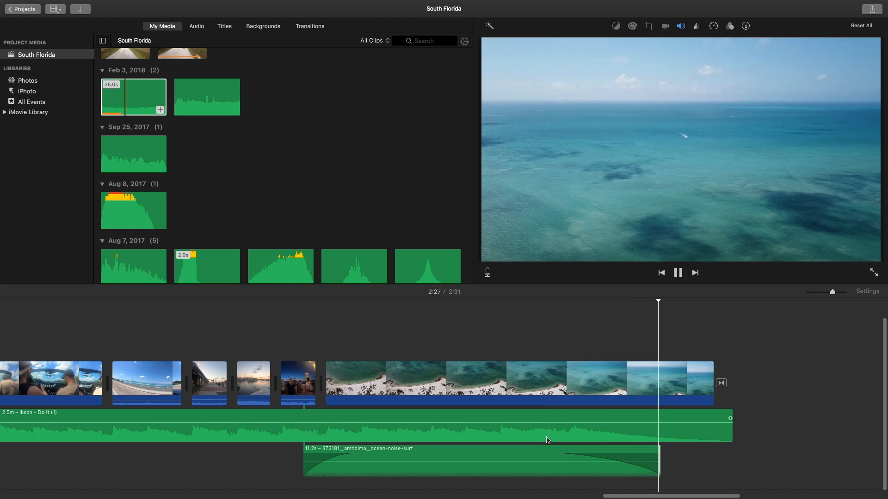
click(660, 454)
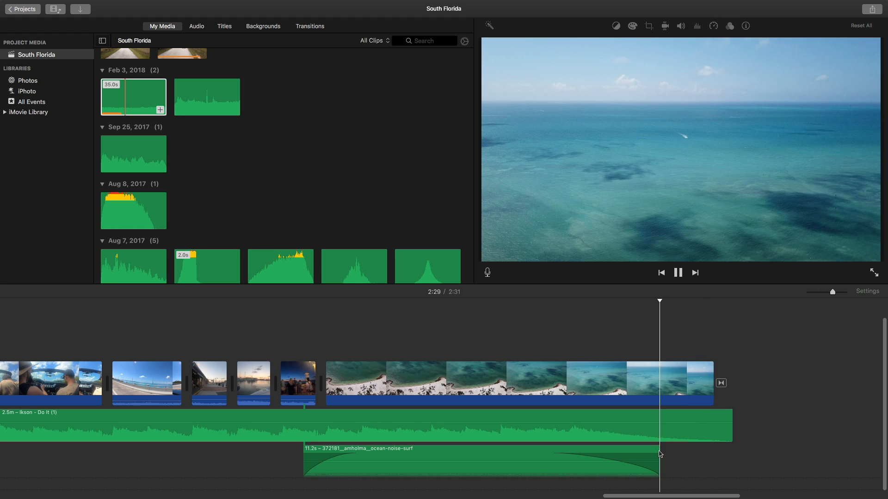
drag(657, 452, 697, 451)
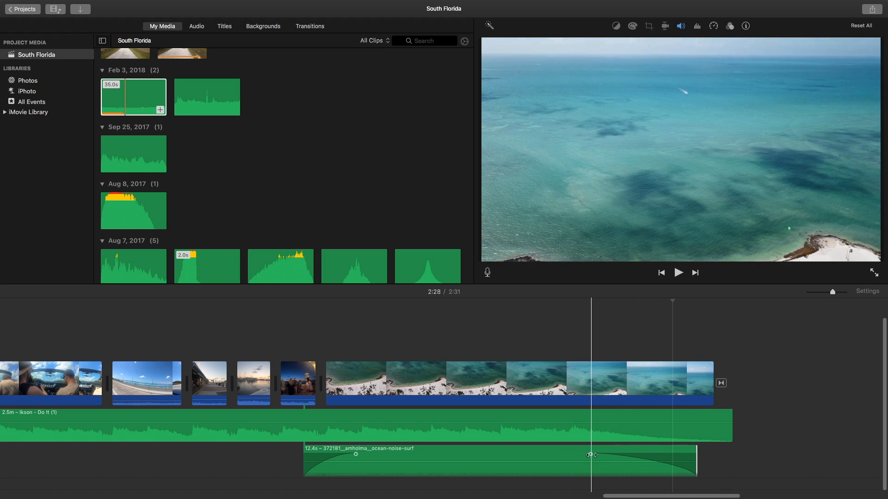
key(space)
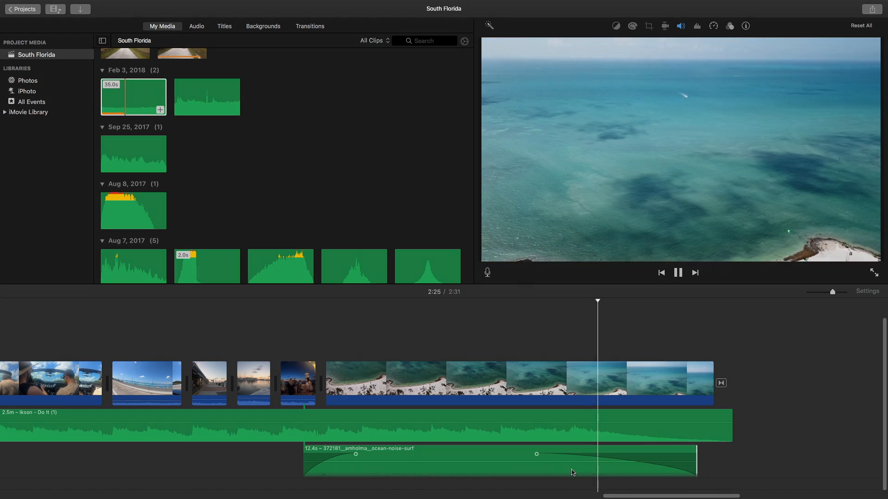